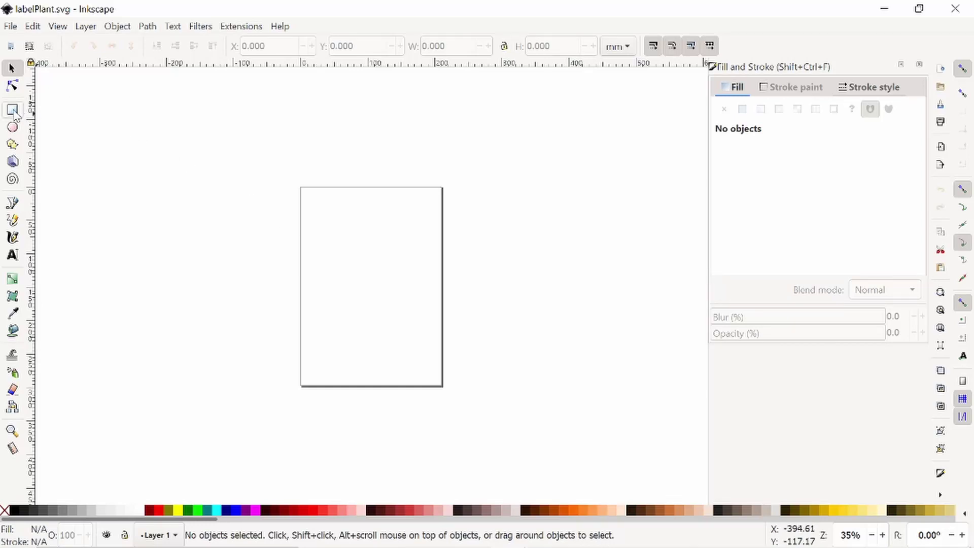
# - Draw a rectangle near the top-left of the page with a flat, light translucent grey fill (alpha 16)
pyautogui.click(14, 113)
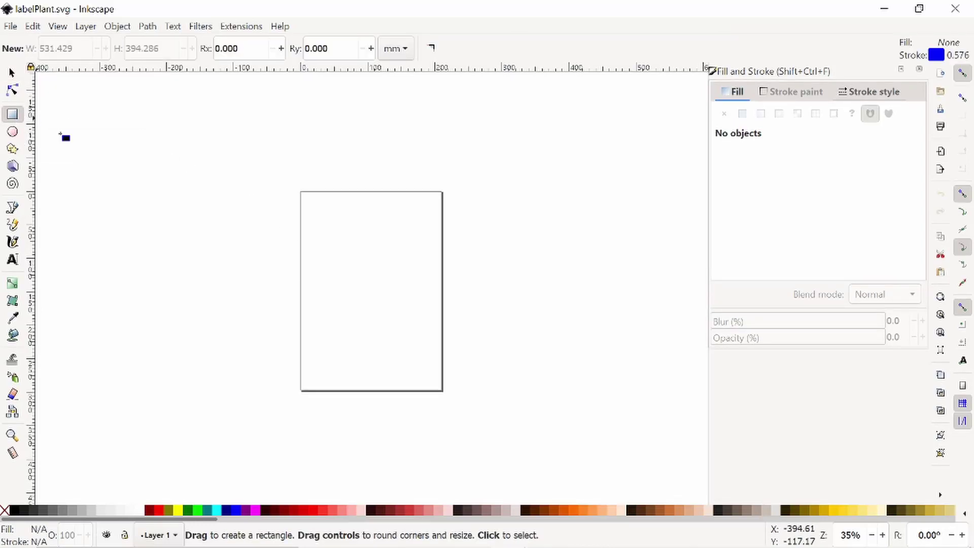
pyautogui.moveTo(319, 214); pyautogui.dragTo(414, 286)
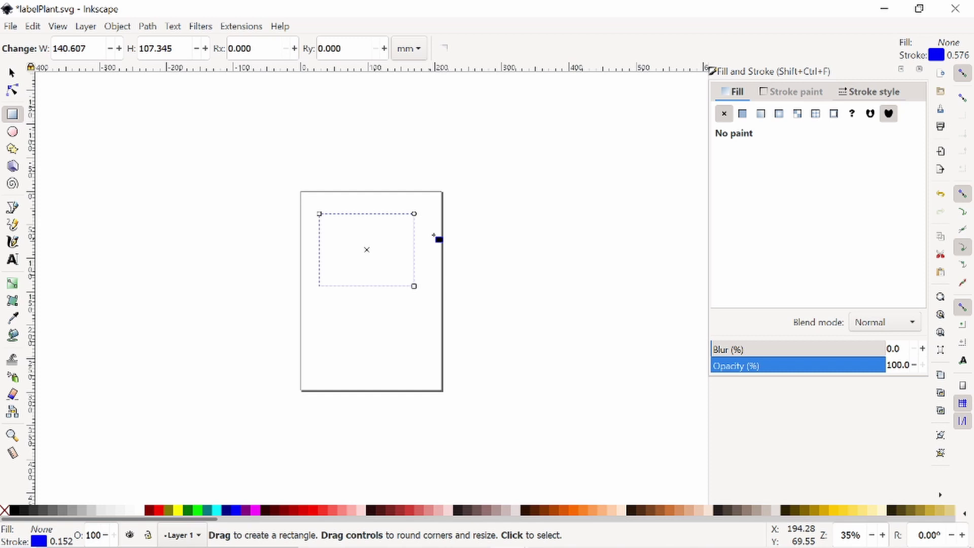
pyautogui.click(743, 115)
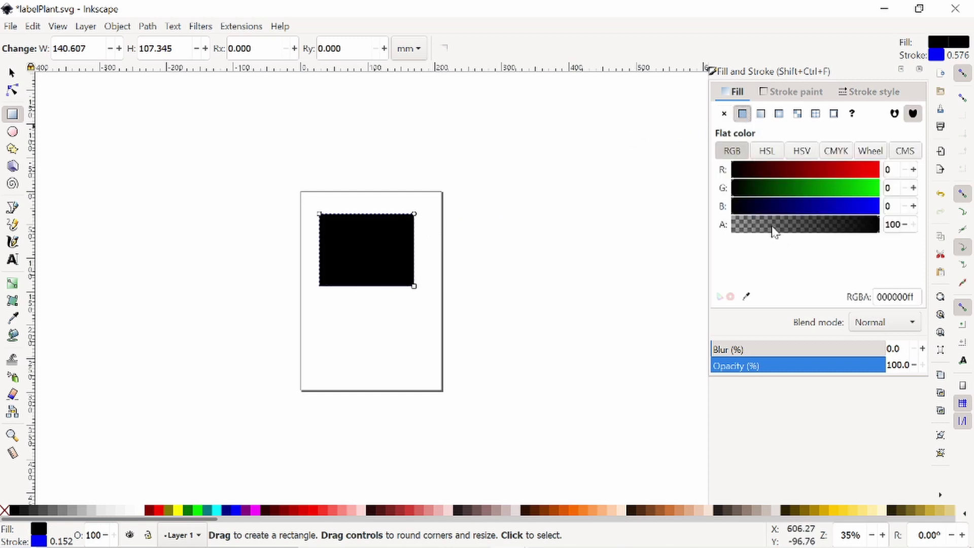
pyautogui.moveTo(774, 230); pyautogui.dragTo(755, 228)
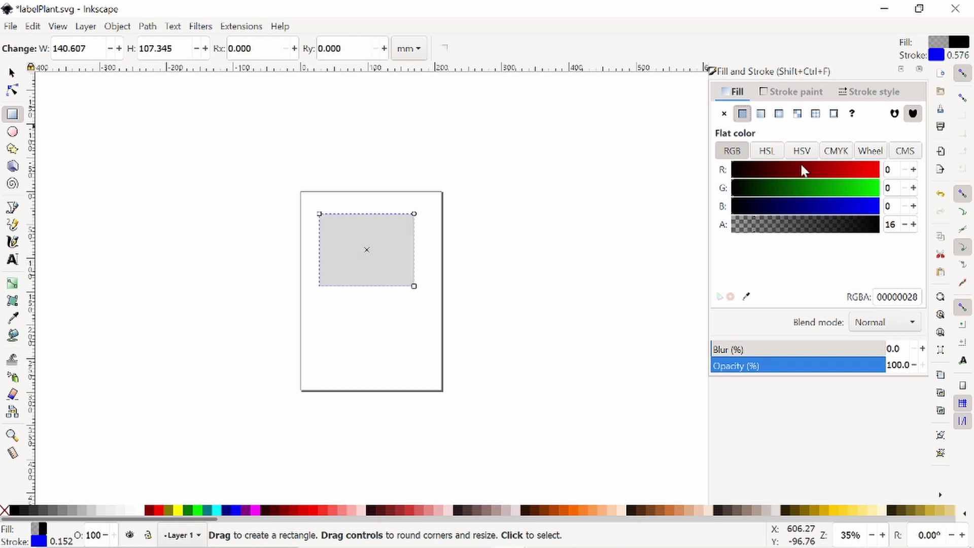
# - Remove the rectangle's outline by setting its stroke paint to none
pyautogui.click(799, 91)
pyautogui.click(725, 113)
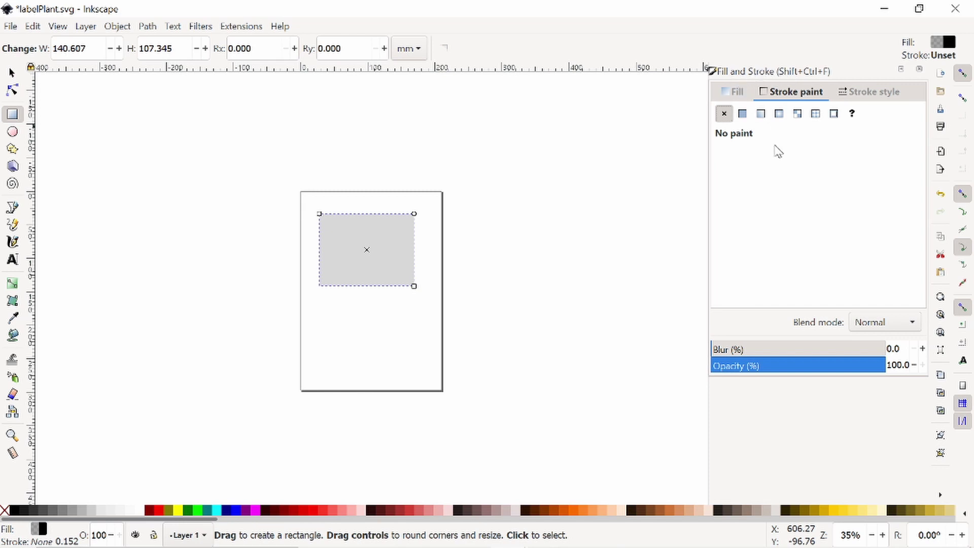
pyautogui.click(121, 27)
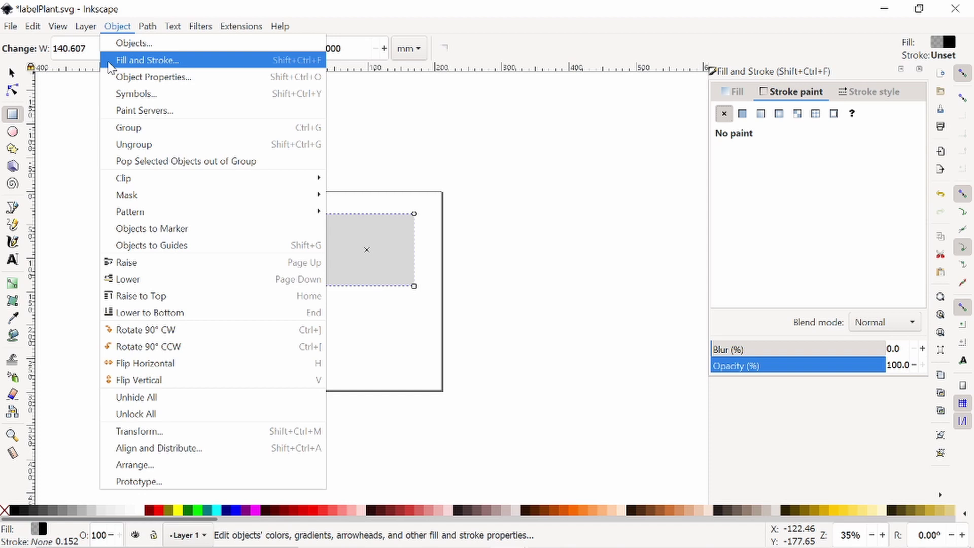
pyautogui.click(487, 153)
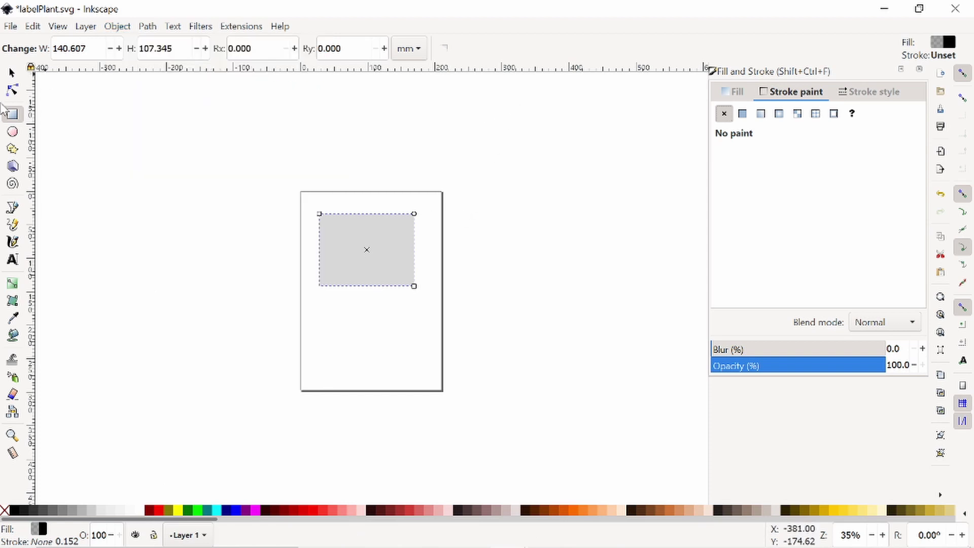
# - Switch the toolbar units to inches and set the rectangle's width to 4 in
pyautogui.click(13, 73)
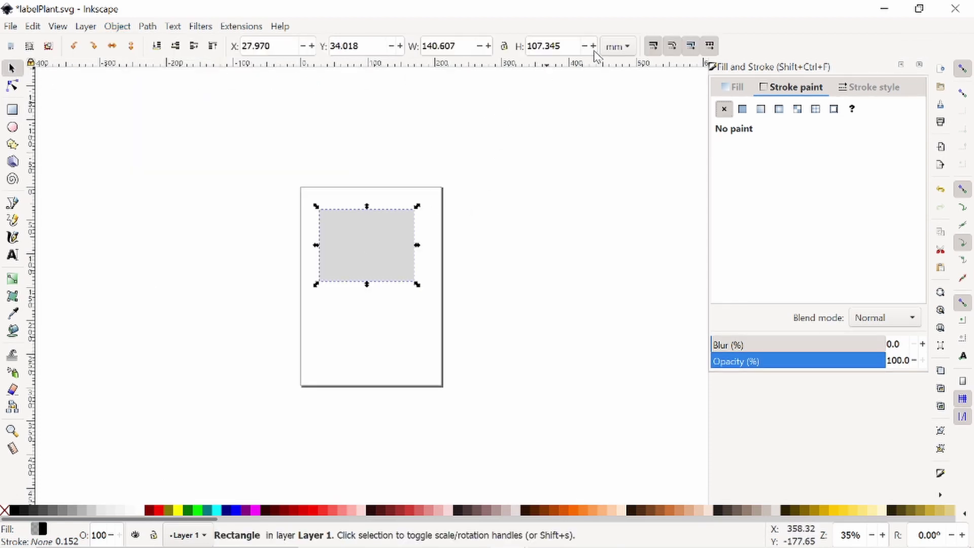
pyautogui.click(615, 47)
pyautogui.click(615, 65)
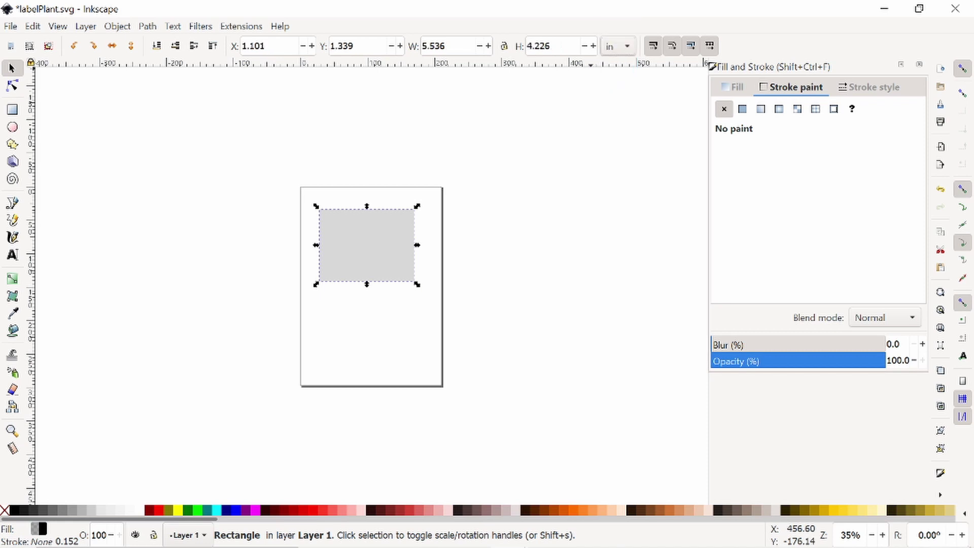
pyautogui.doubleClick(437, 45)
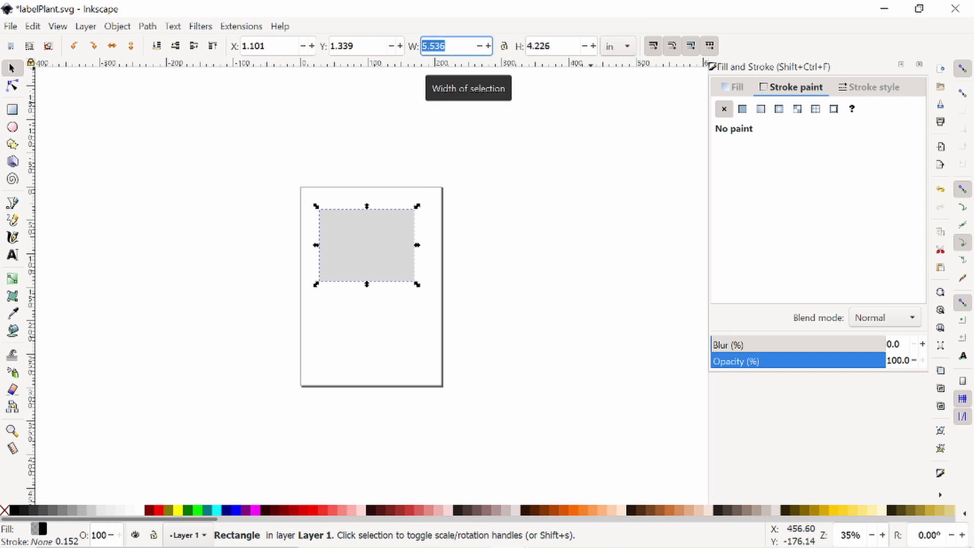
pyautogui.write('4')
pyautogui.press('Tab')
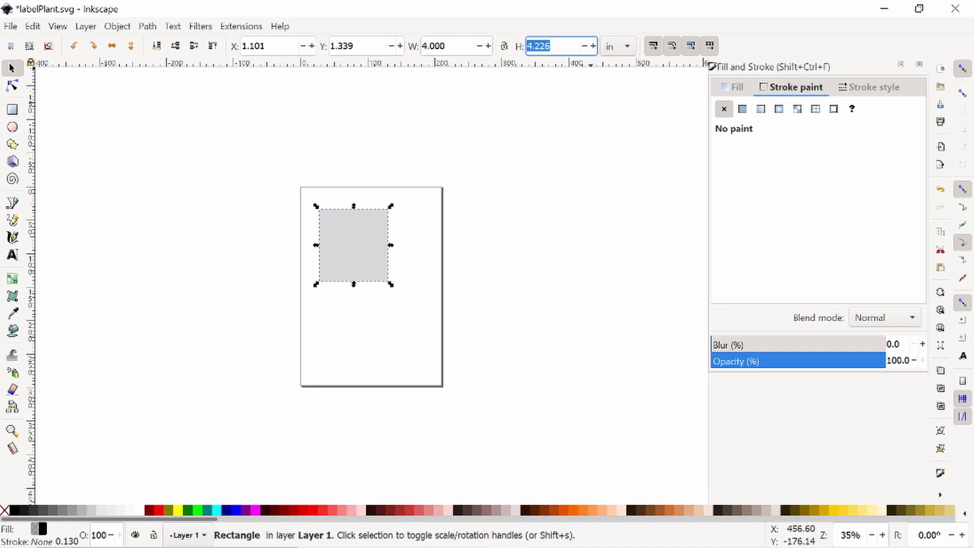
# - Set the rectangle's height to 3 in, then reselect the grey rectangle
pyautogui.write('4')
pyautogui.press('Return')
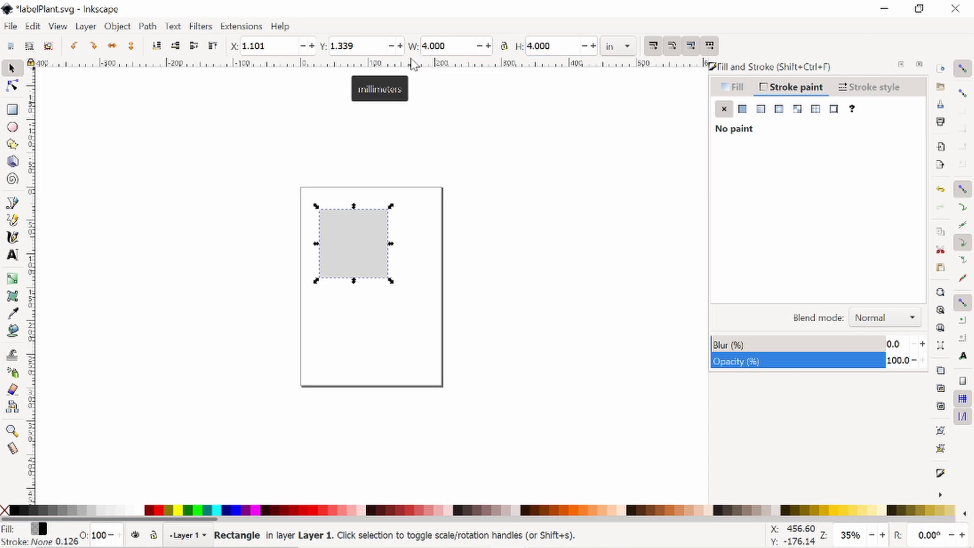
pyautogui.doubleClick(538, 46)
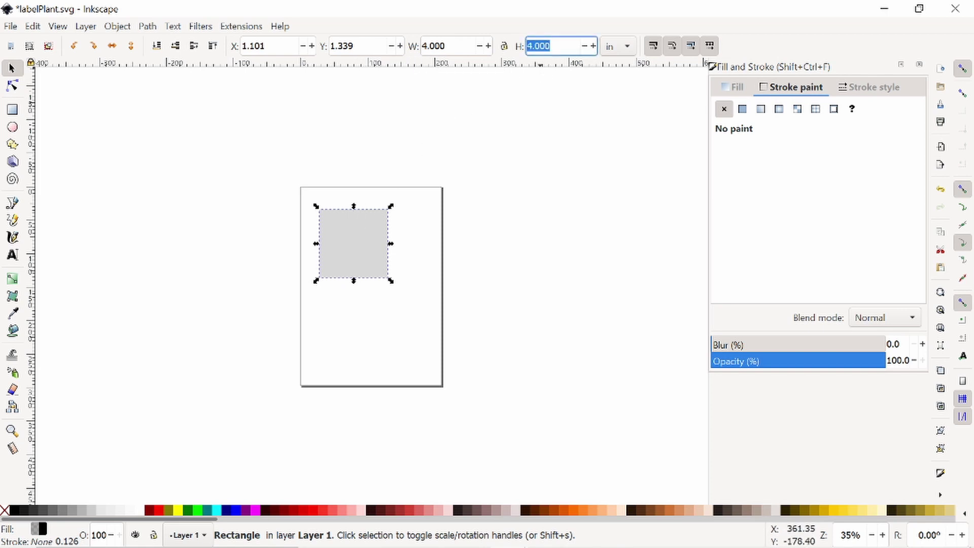
pyautogui.write('3')
pyautogui.press('Return')
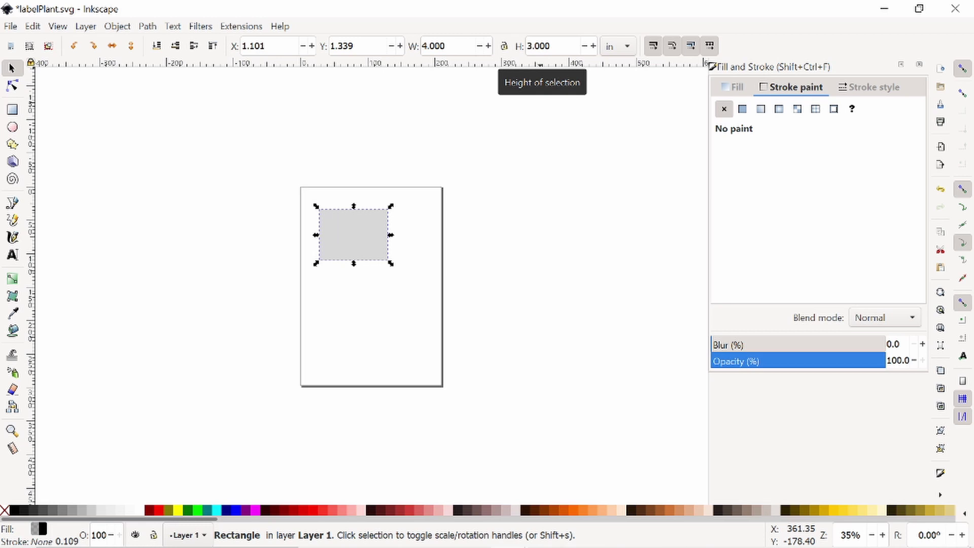
pyautogui.click(523, 260)
pyautogui.keyDown('ctrl'); pyautogui.scroll(2, 378, 257); pyautogui.keyUp('ctrl')
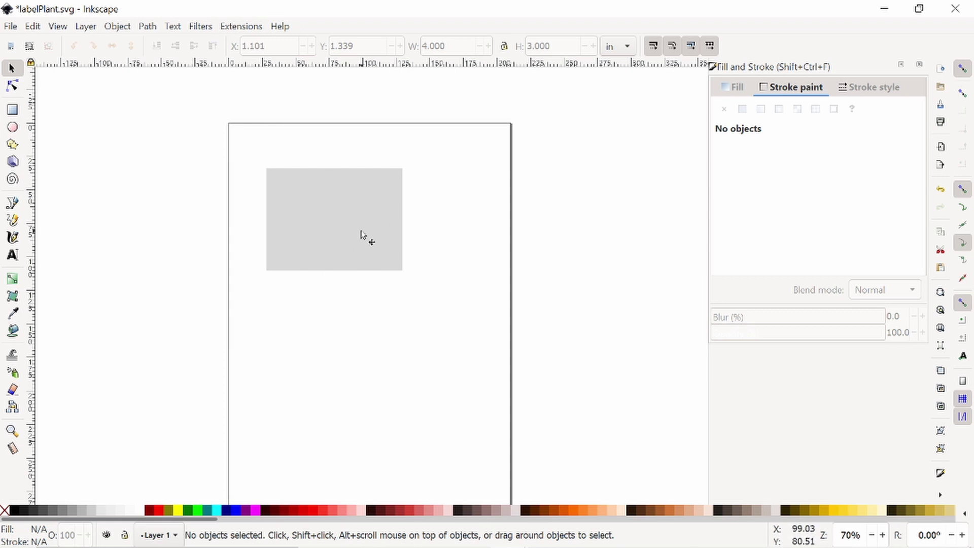
pyautogui.click(352, 215)
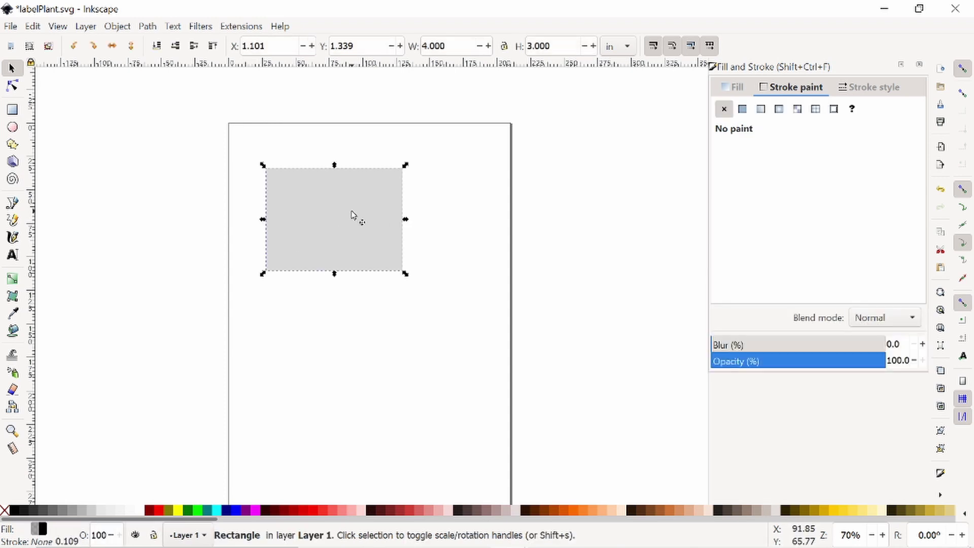
# - Drag the rectangle's corner-rounding handle down to a 12.095 mm vertical radius, then return to the Selector
pyautogui.press('r')
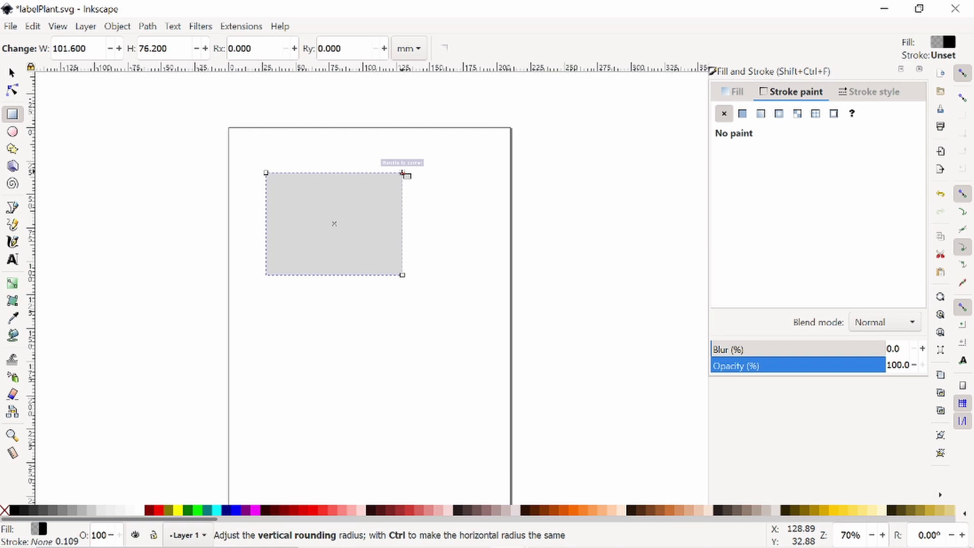
pyautogui.moveTo(403, 173); pyautogui.dragTo(404, 190)
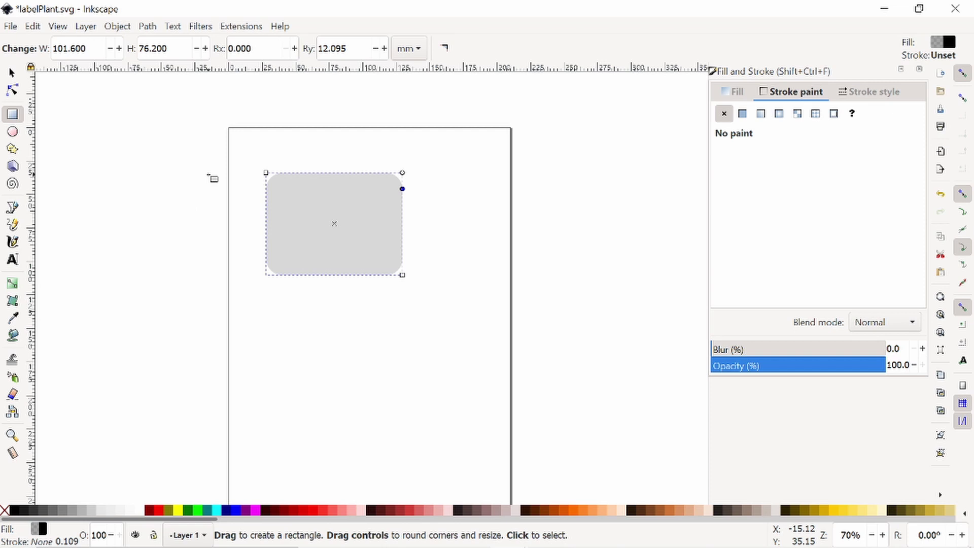
pyautogui.press('Escape')
pyautogui.press('s')
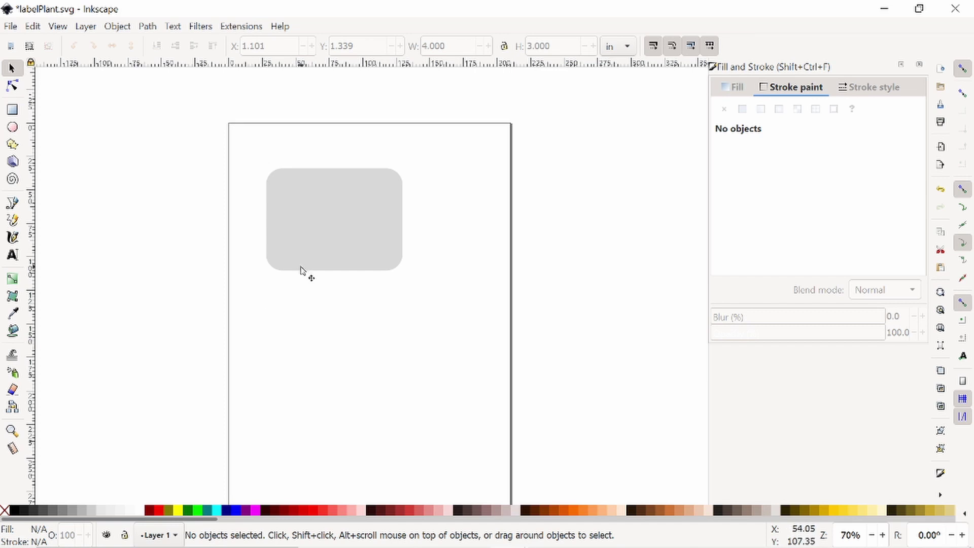
# - Draw a 3-corner polygon triangle pointing downward, left of the page
pyautogui.scroll(-2, 325, 360)
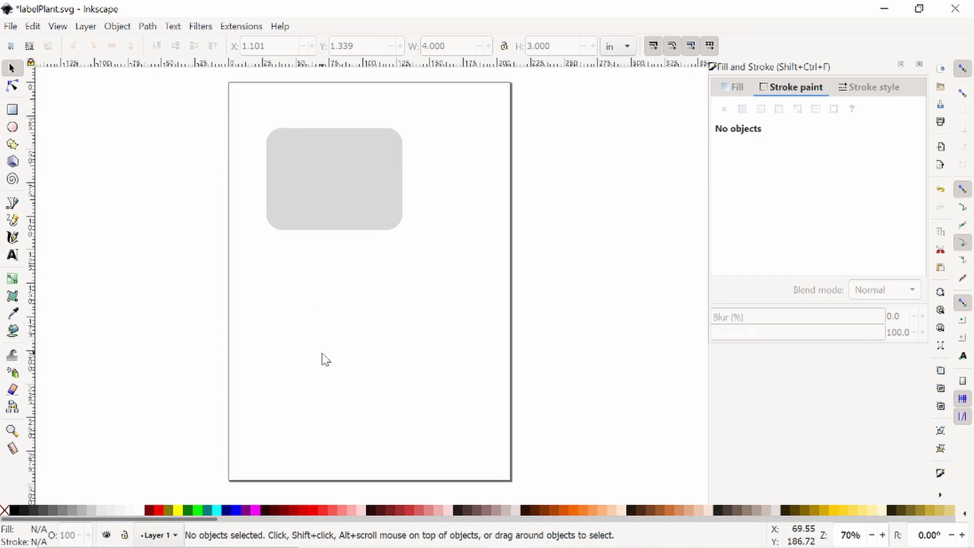
pyautogui.click(13, 146)
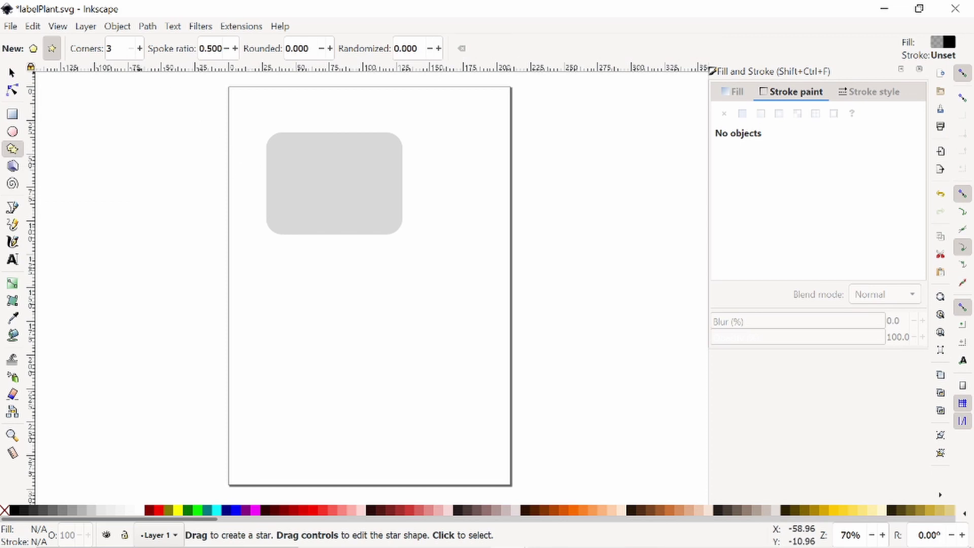
pyautogui.click(127, 49)
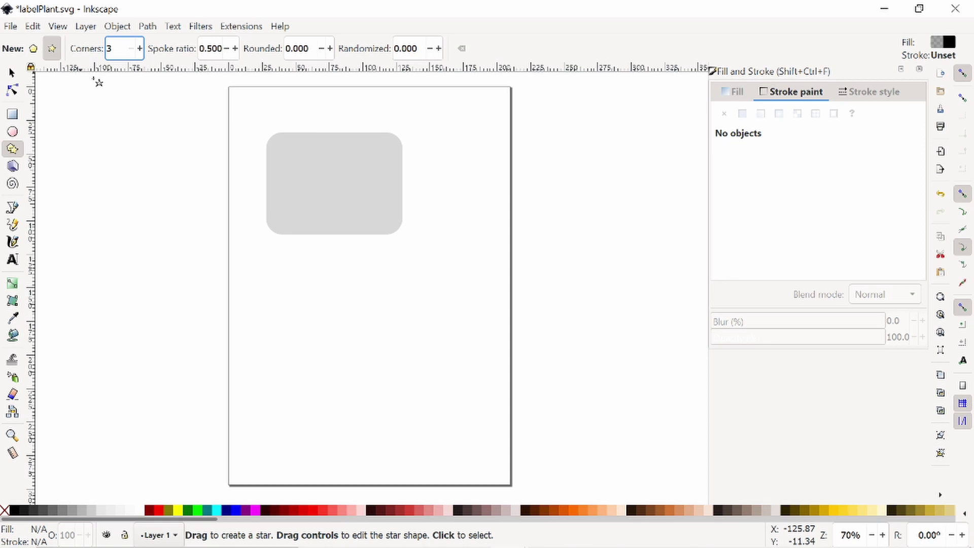
pyautogui.moveTo(81, 174); pyautogui.dragTo(81, 225)
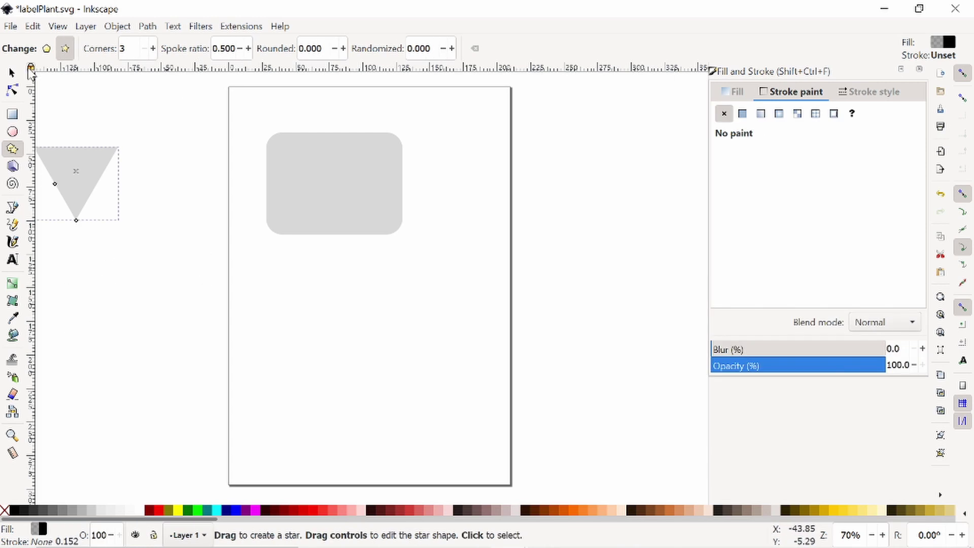
# - Move the triangle under the label, narrow it and stretch it down into a spike
pyautogui.click(12, 74)
pyautogui.moveTo(55, 174); pyautogui.dragTo(336, 262)
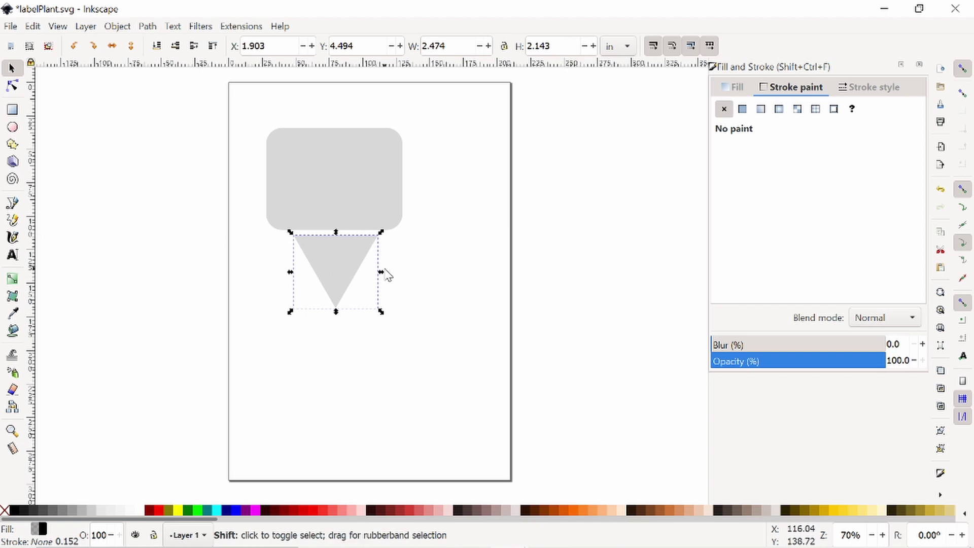
pyautogui.moveTo(382, 273); pyautogui.dragTo(358, 276)
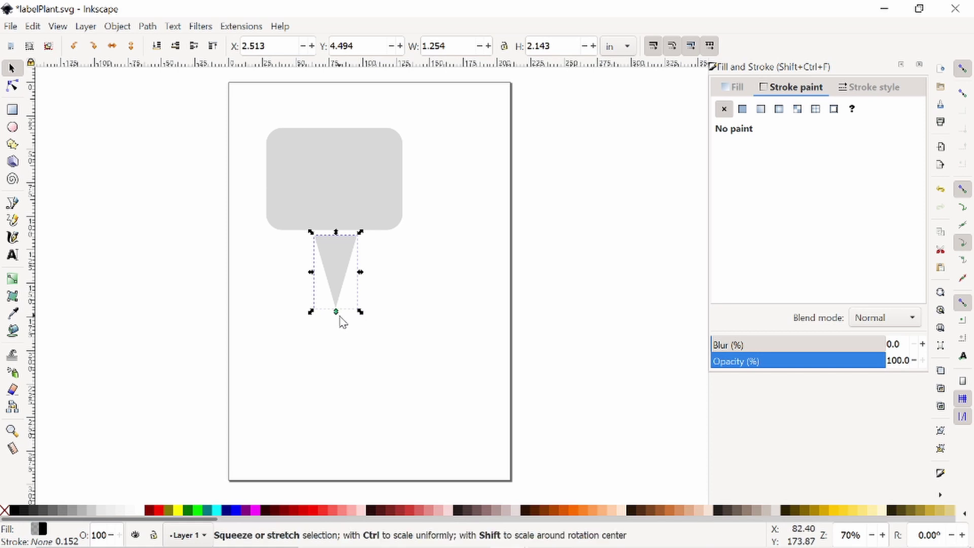
pyautogui.moveTo(339, 317); pyautogui.dragTo(365, 492)
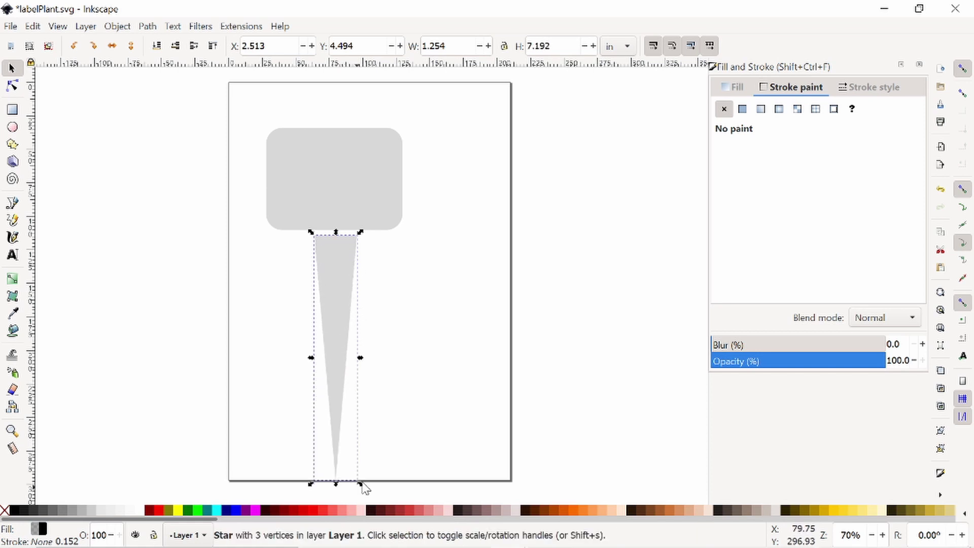
pyautogui.scroll(-2, 415, 384)
pyautogui.hscroll(1, 415, 383)
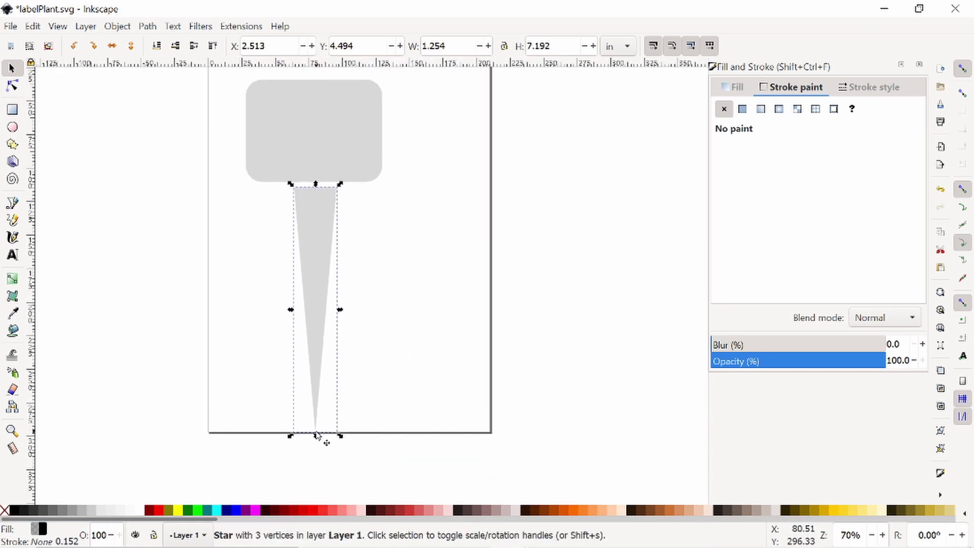
# - Reposition the spike under the label and slim it to 0.867 × 8.654 in
pyautogui.moveTo(317, 439); pyautogui.dragTo(318, 487)
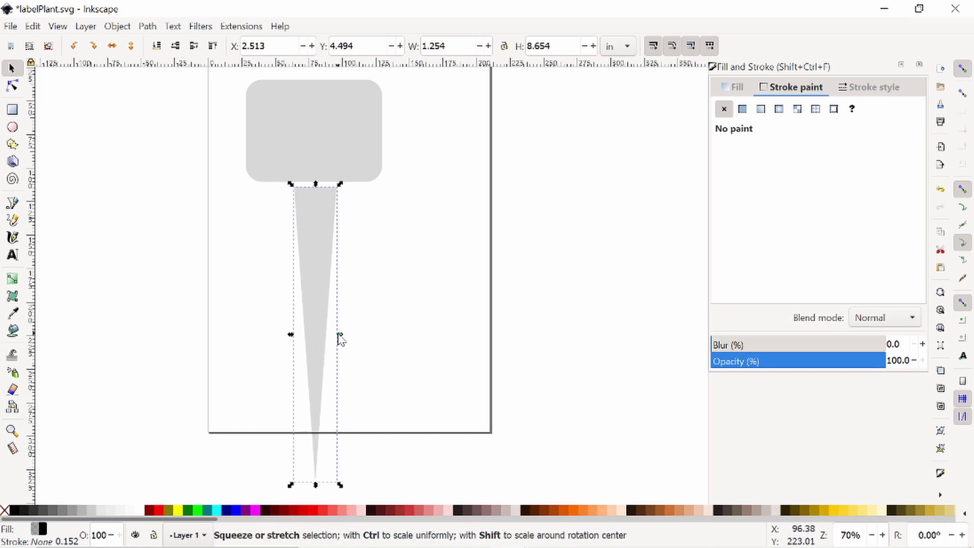
pyautogui.moveTo(339, 334); pyautogui.dragTo(335, 336)
pyautogui.hotkey('ctrl', 'z')
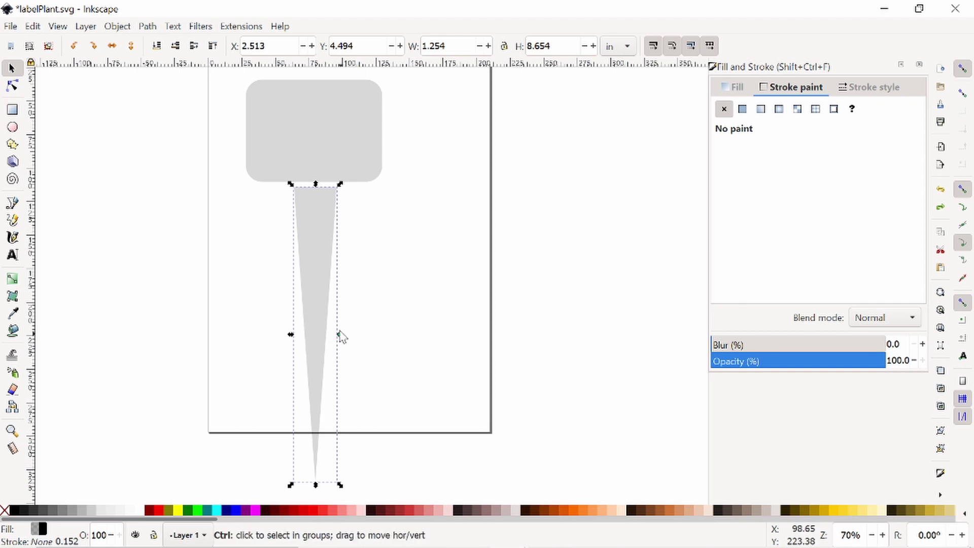
pyautogui.hotkey('ctrl', 'z')
pyautogui.moveTo(320, 263); pyautogui.dragTo(323, 303)
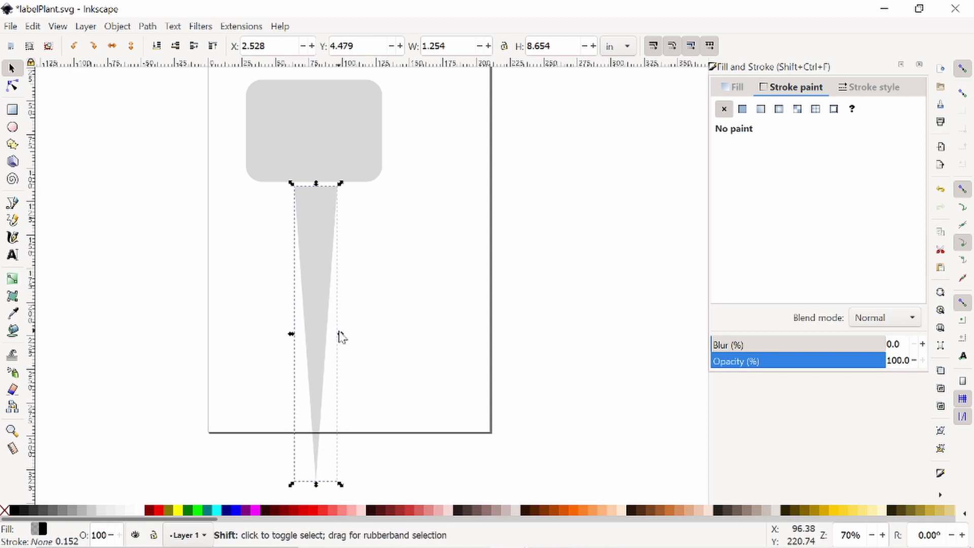
pyautogui.moveTo(341, 335); pyautogui.dragTo(335, 341)
pyautogui.click(396, 320)
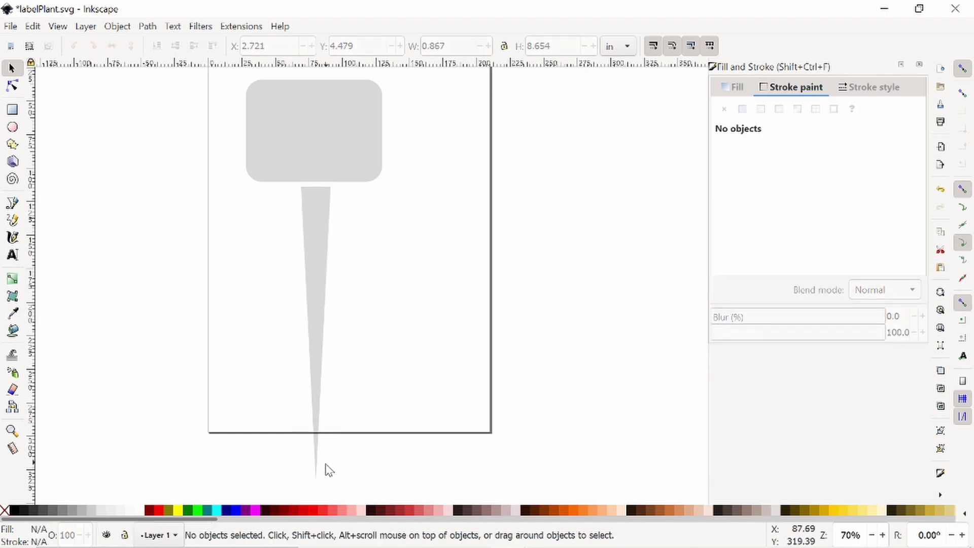
# - Convert the triangle spike to an editable path with Path > Object to Path
pyautogui.click(319, 323)
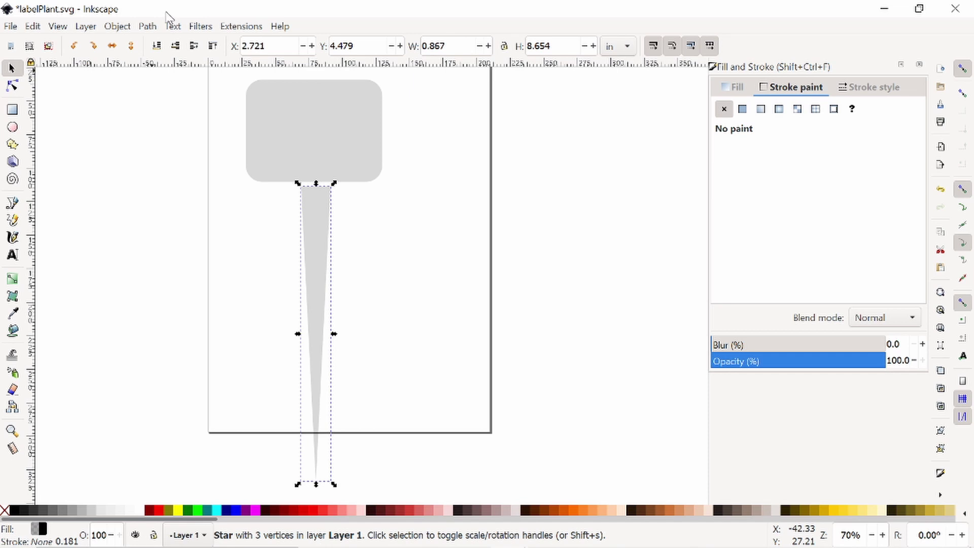
pyautogui.click(148, 26)
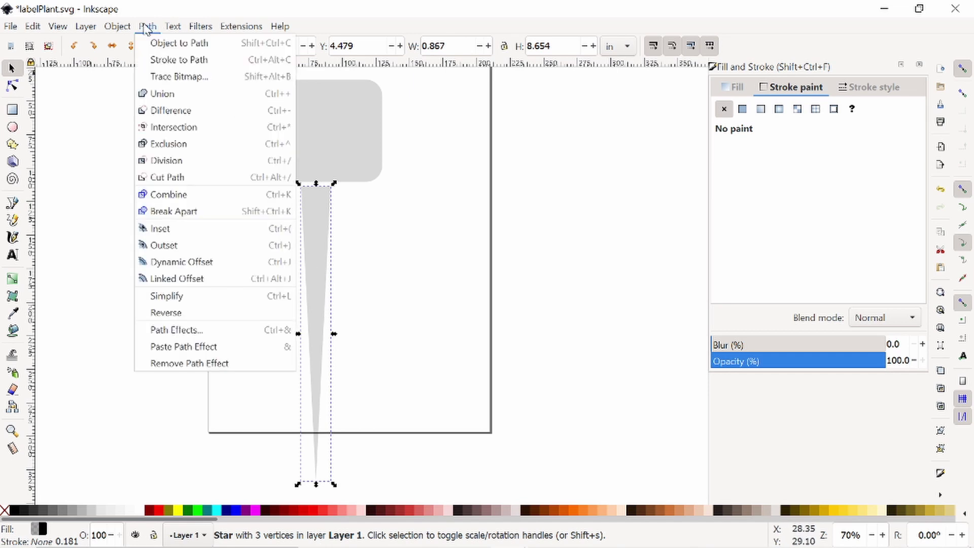
pyautogui.moveTo(122, 28)
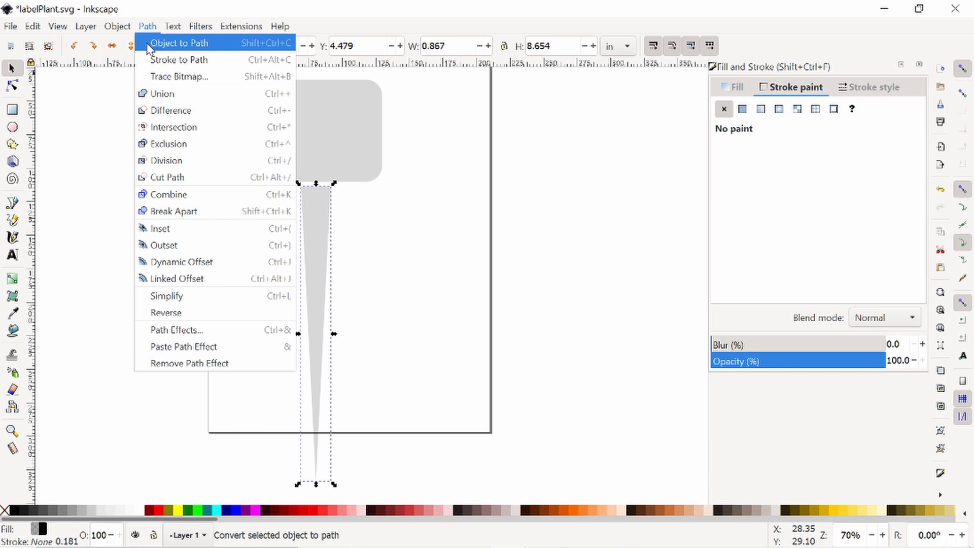
pyautogui.click(146, 44)
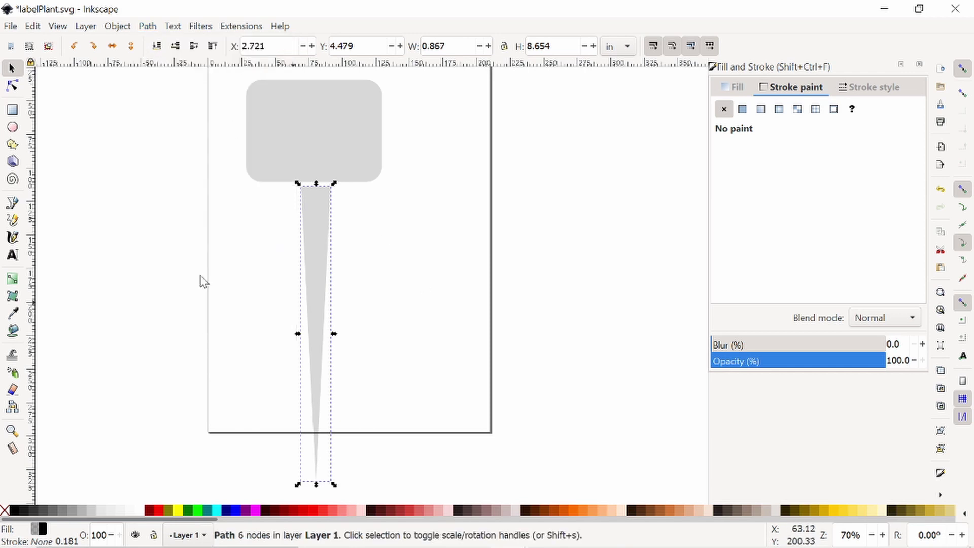
pyautogui.scroll(-4, 251, 334)
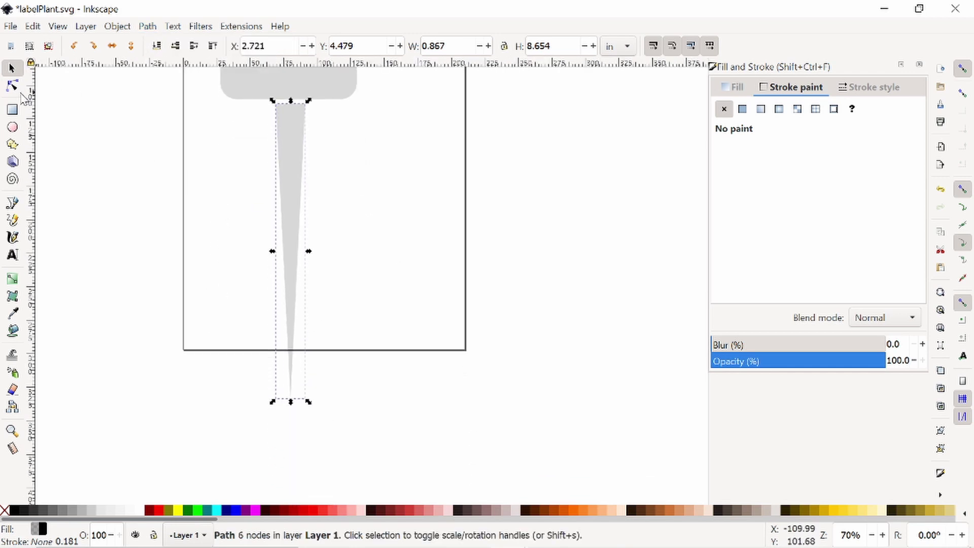
# - Select the spike's bottom node and make it smooth and symmetric
pyautogui.click(12, 88)
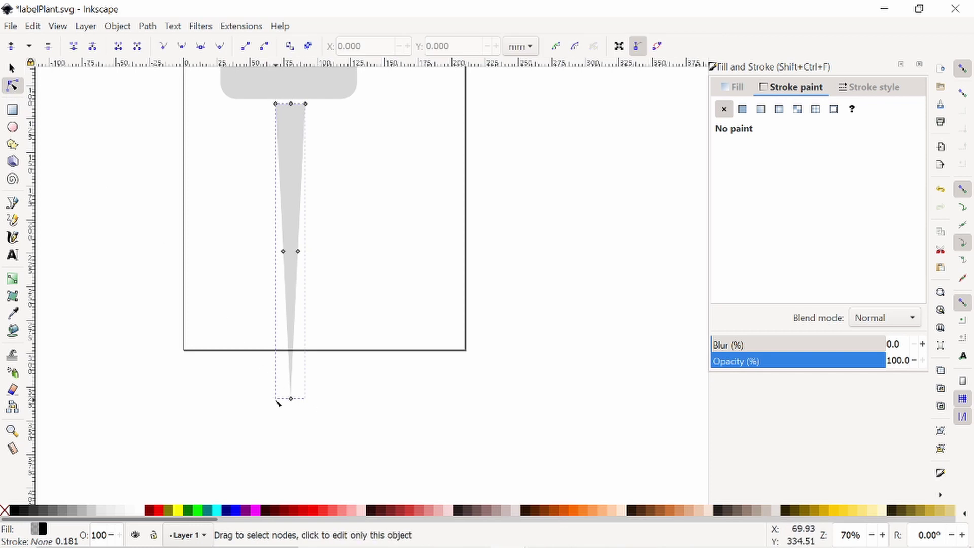
pyautogui.scroll(3, 278, 404)
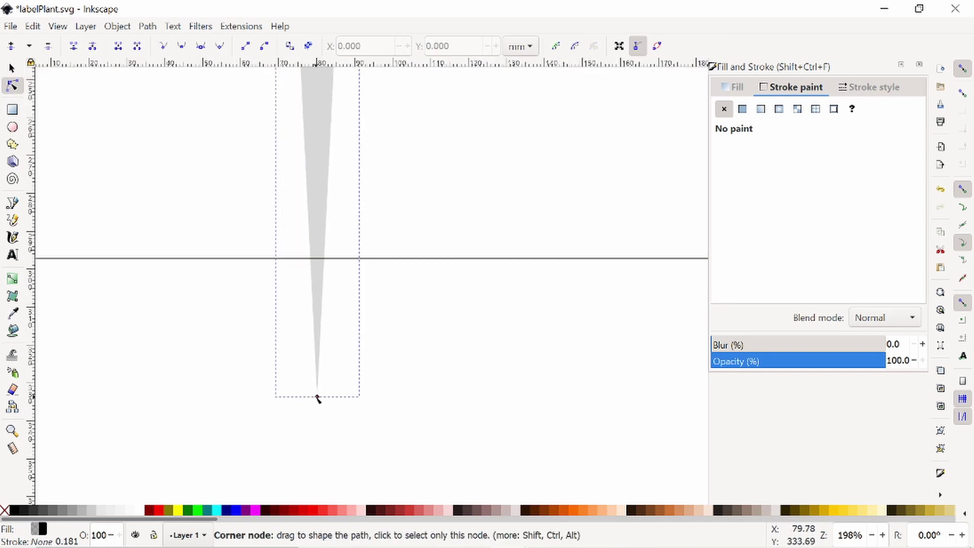
pyautogui.click(318, 399)
pyautogui.moveTo(387, 178); pyautogui.dragTo(414, 383)
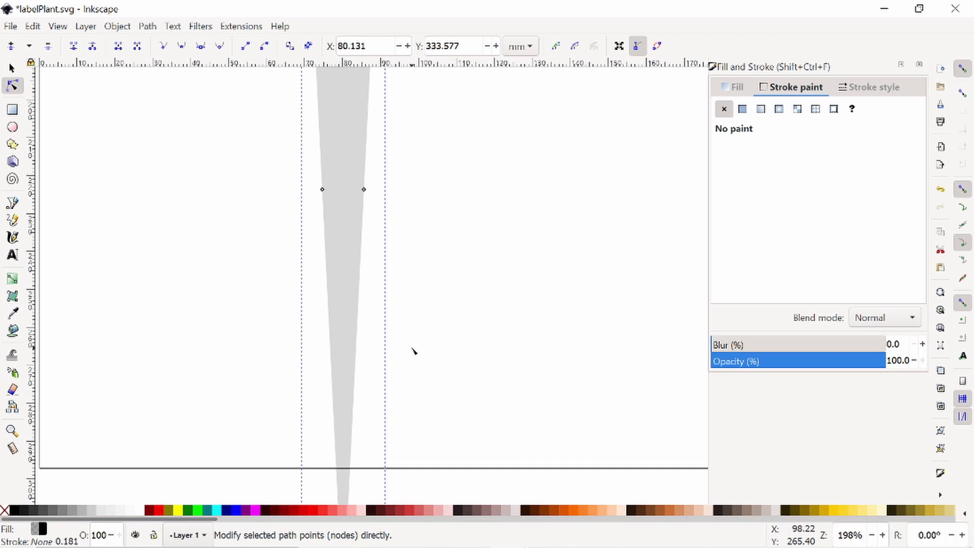
pyautogui.scroll(-2, 413, 351)
pyautogui.hscroll(2, 443, 317)
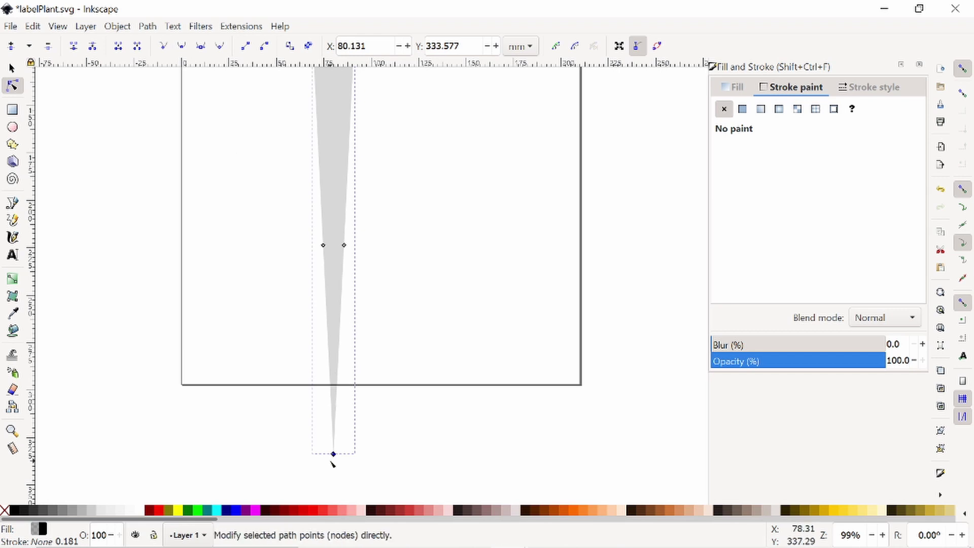
pyautogui.click(182, 47)
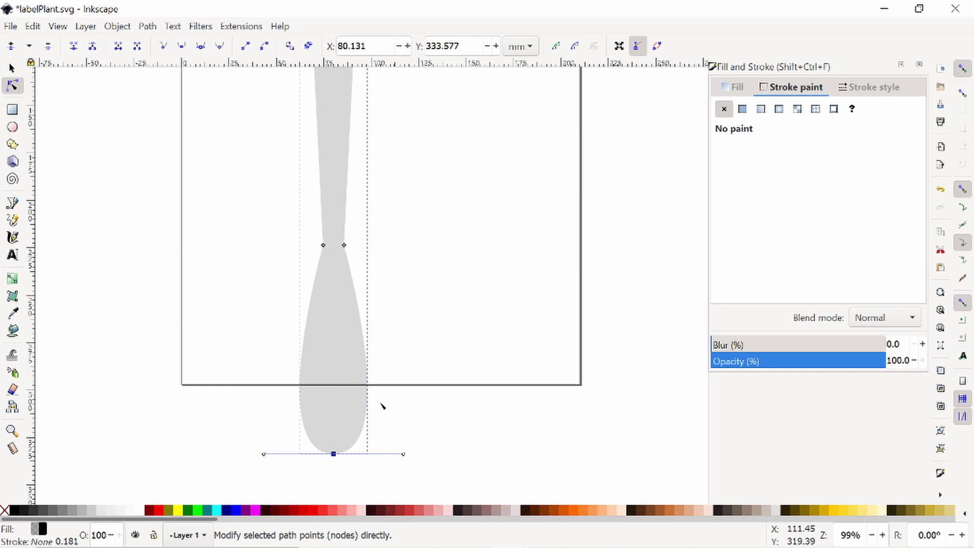
pyautogui.click(202, 47)
# - Pull the bottom node's handles inward to narrow the rounded tip, then select the two middle nodes
pyautogui.moveTo(404, 455); pyautogui.dragTo(435, 454)
pyautogui.scroll(2, 369, 454)
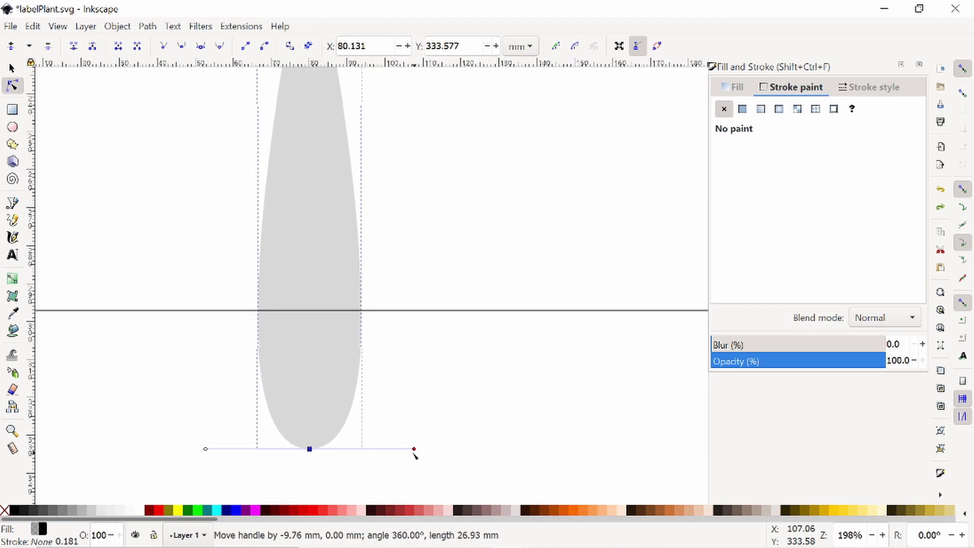
pyautogui.moveTo(415, 455); pyautogui.dragTo(350, 454)
pyautogui.scroll(-2, 398, 444)
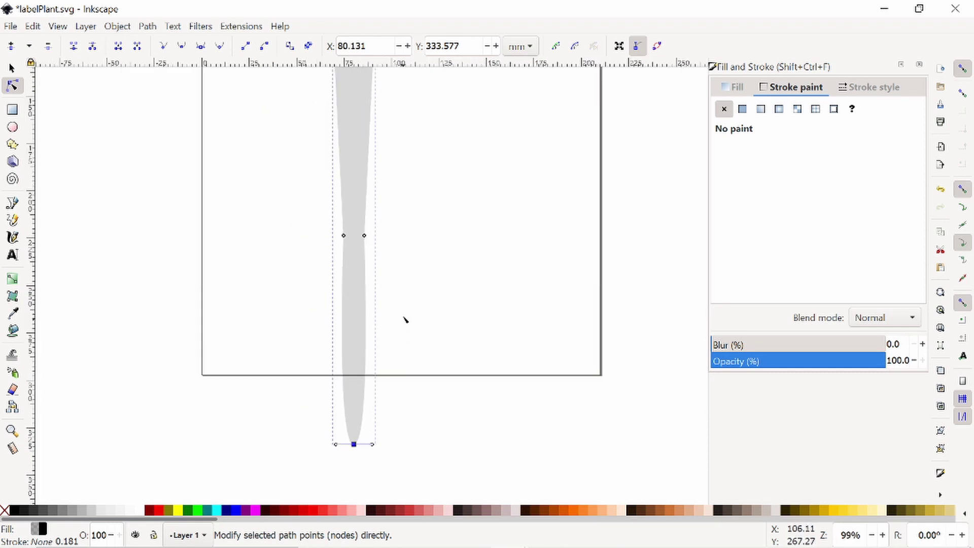
pyautogui.scroll(1, 405, 319)
pyautogui.scroll(-3, 431, 300)
pyautogui.scroll(4, 383, 311)
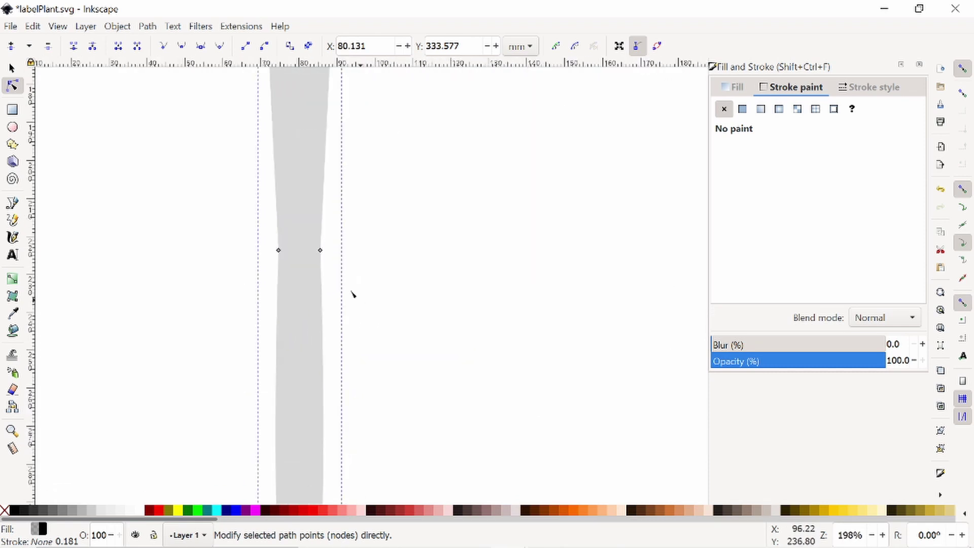
pyautogui.scroll(-3, 342, 295)
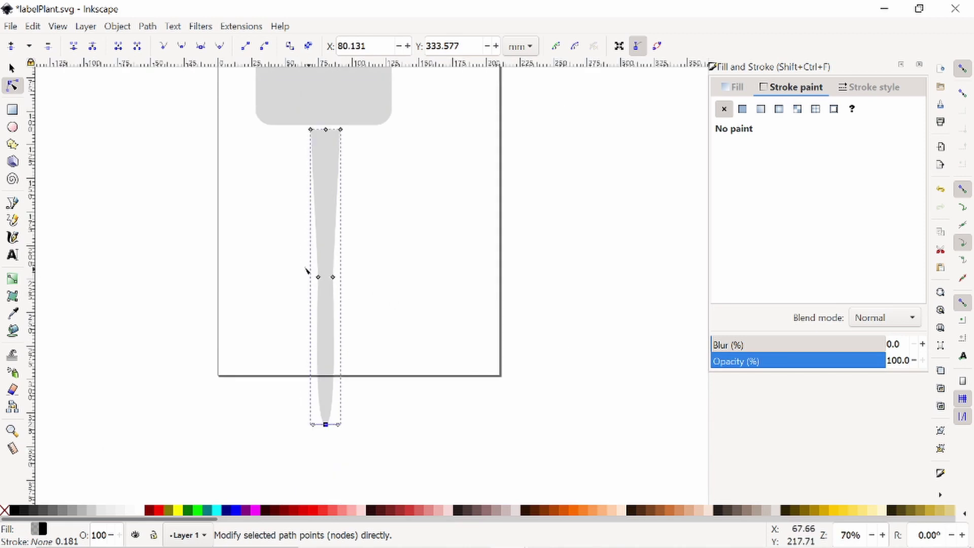
pyautogui.moveTo(299, 263); pyautogui.dragTo(378, 296)
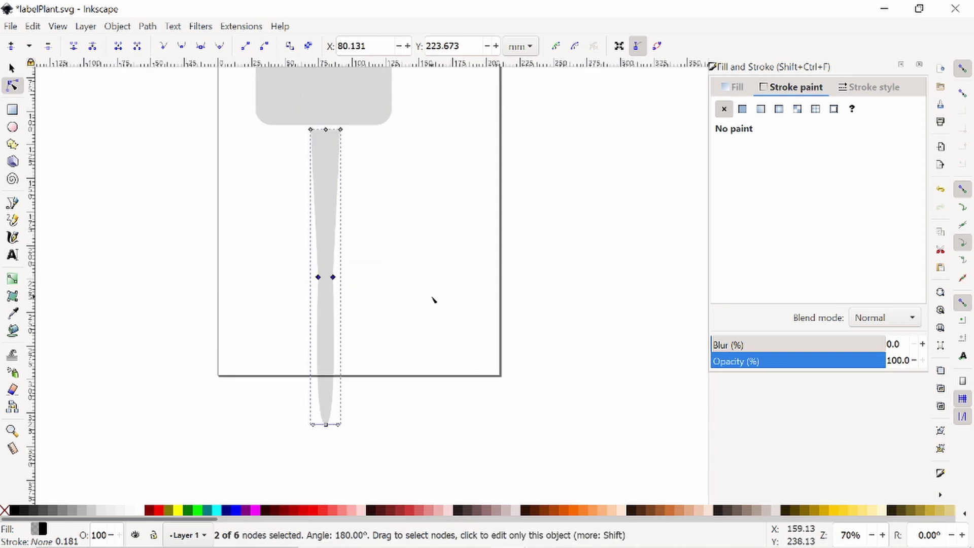
# - Delete the two middle nodes and straighten both sides of the stem
pyautogui.press('Delete')
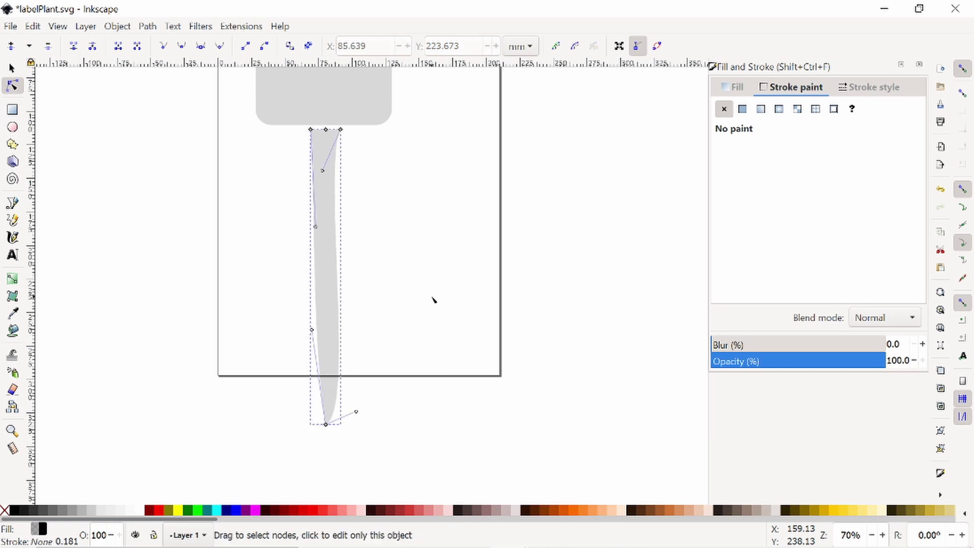
pyautogui.click(312, 129)
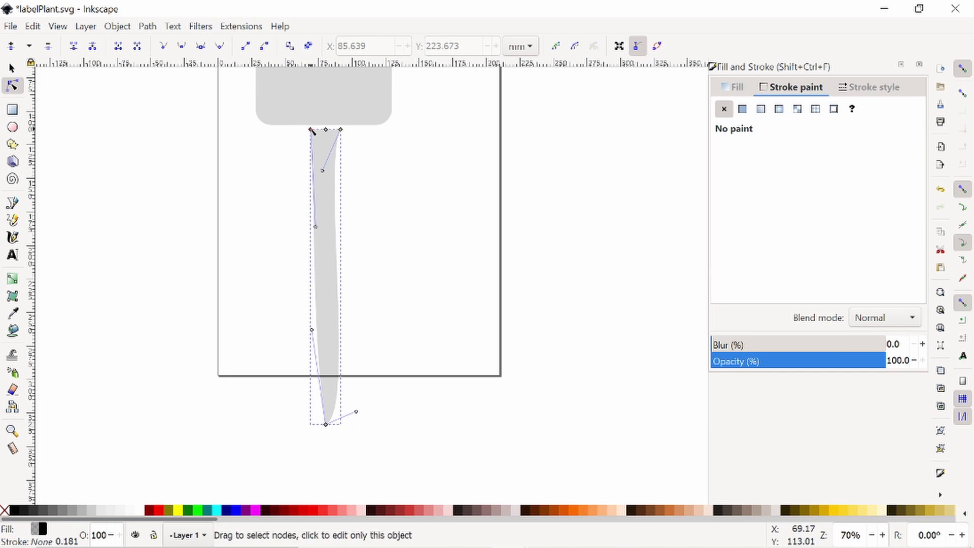
pyautogui.keyDown('shift'); pyautogui.click(326, 425); pyautogui.keyUp('shift')
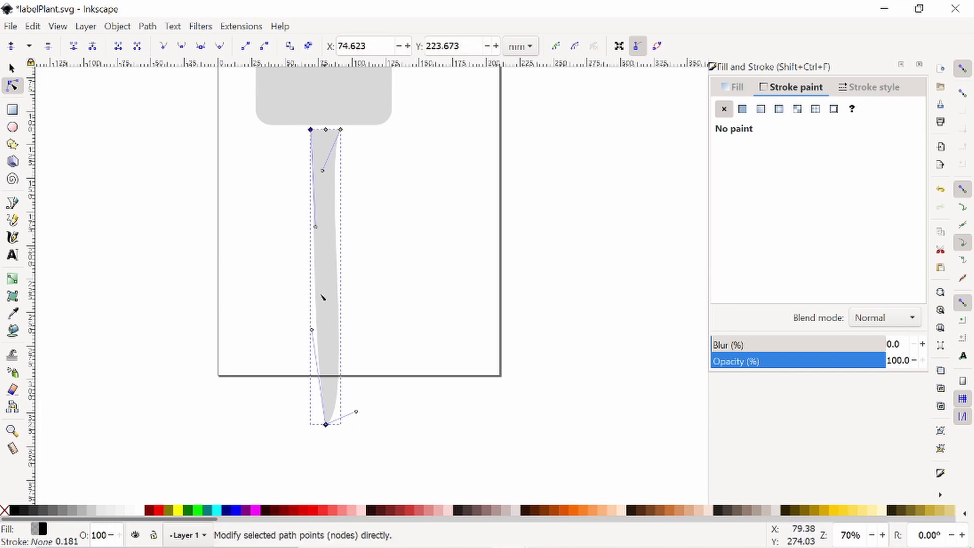
pyautogui.click(245, 47)
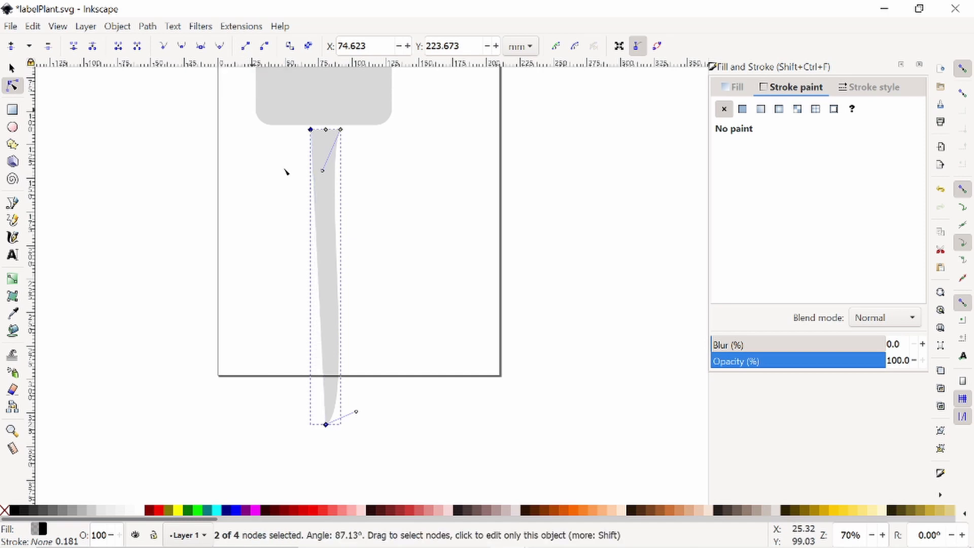
pyautogui.click(341, 131)
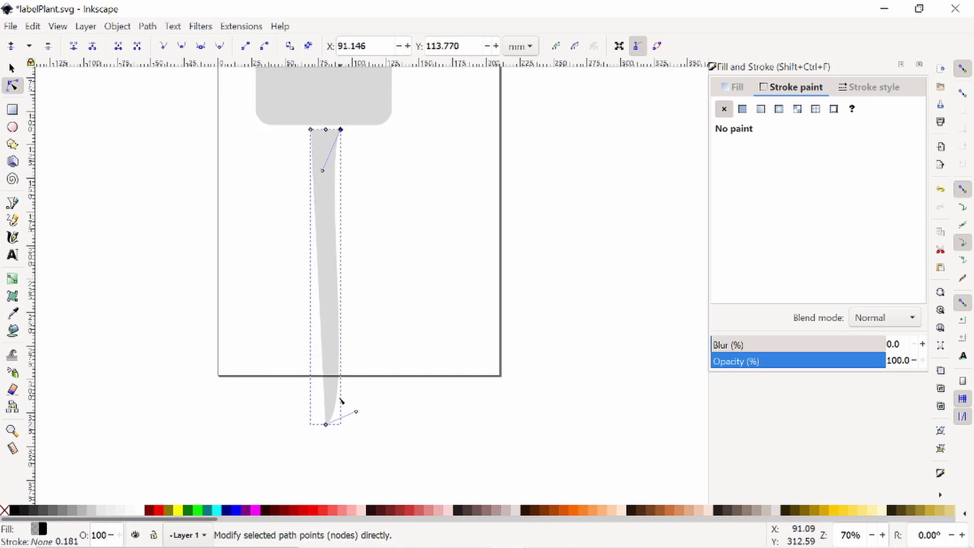
pyautogui.keyDown('shift'); pyautogui.click(326, 424); pyautogui.keyUp('shift')
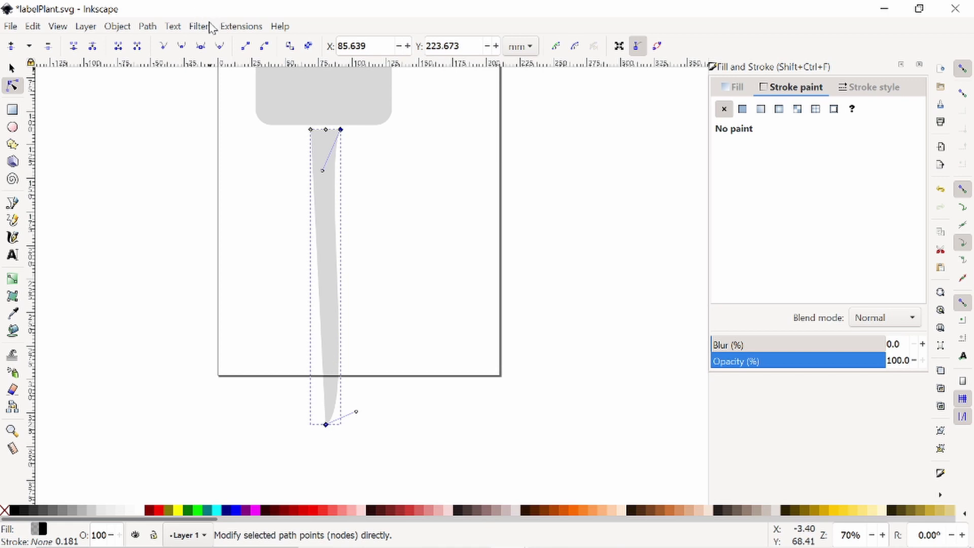
pyautogui.click(245, 46)
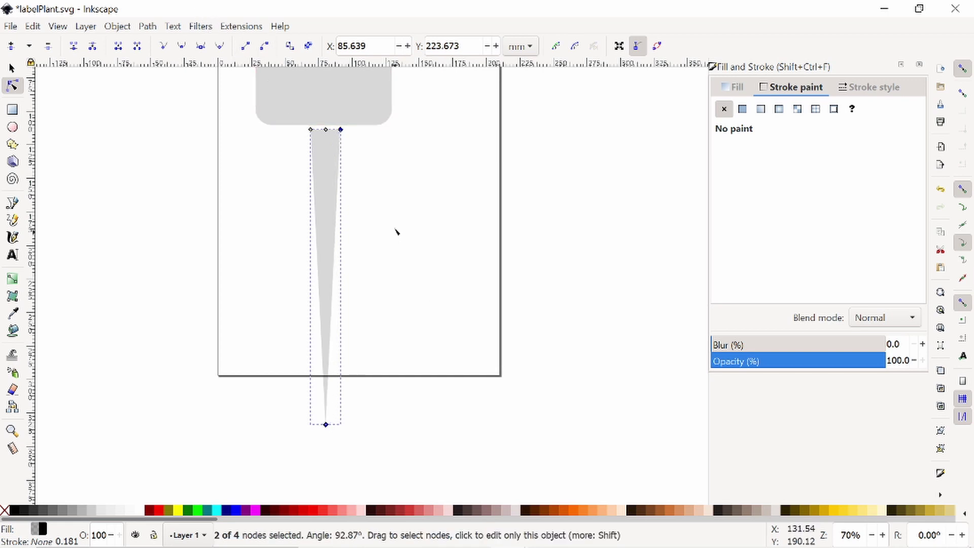
# - Make the bottom node smooth and pull its handle in to slim the stem into a narrow point
pyautogui.moveTo(254, 399); pyautogui.dragTo(382, 458)
pyautogui.hotkey('shift', 's')
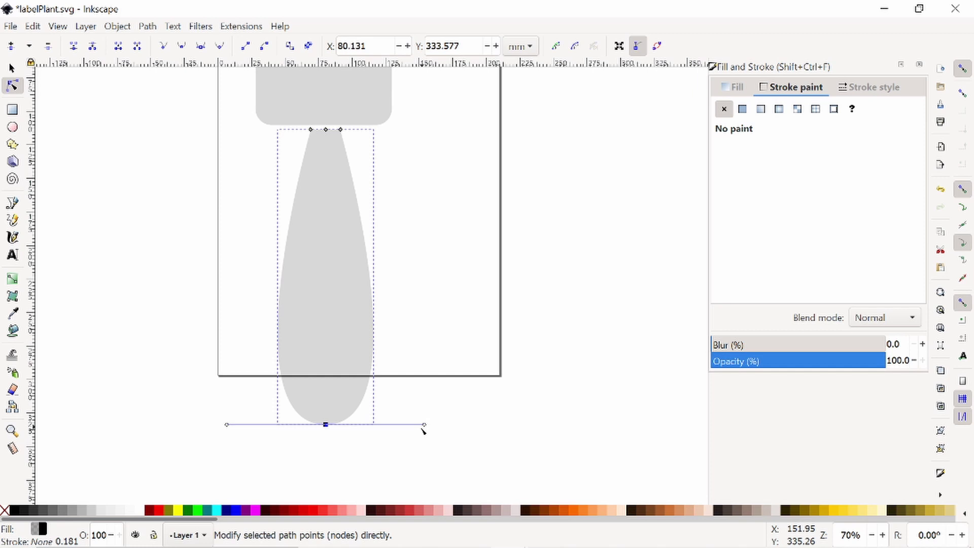
pyautogui.moveTo(425, 425); pyautogui.dragTo(345, 427)
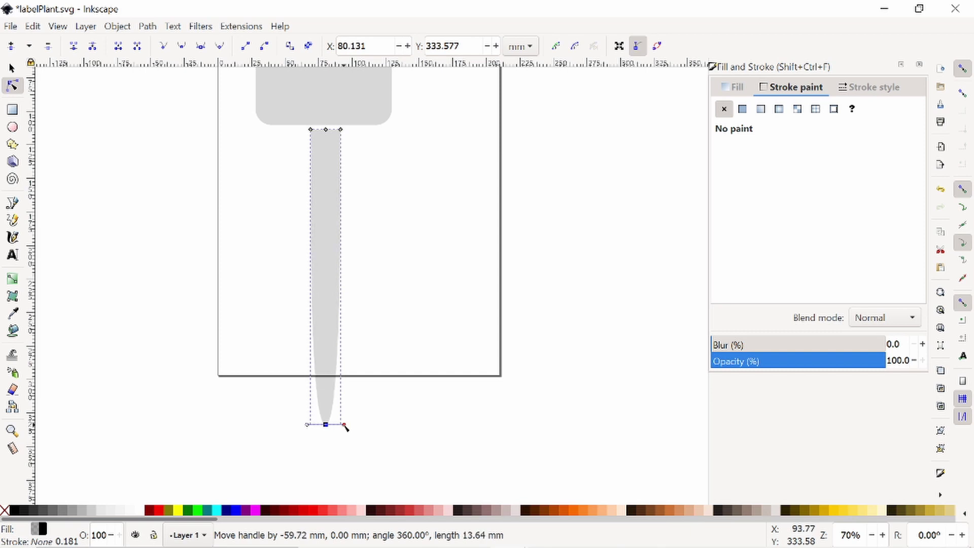
pyautogui.click(395, 429)
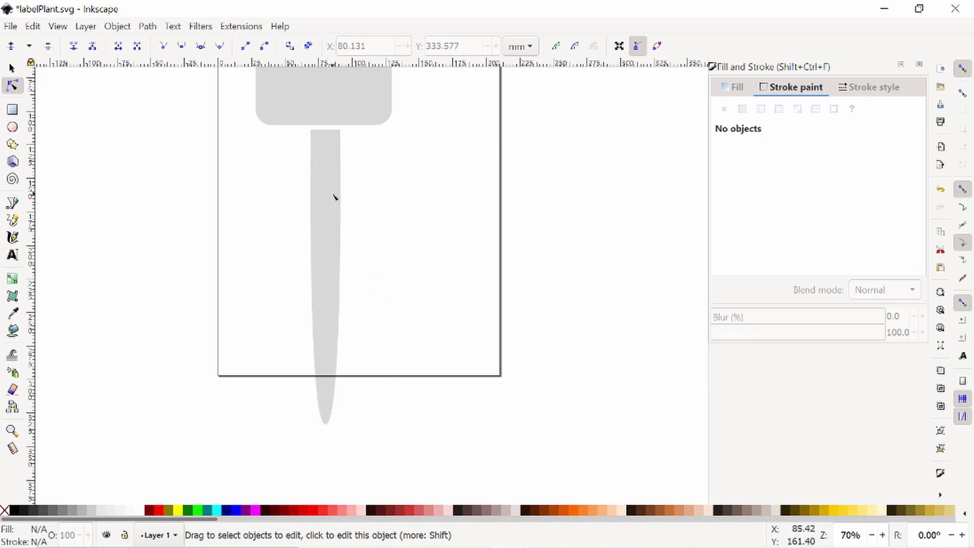
# - Enable bounding-box snapping and snap the spike up to the midpoint of the label's bottom edge
pyautogui.click(9, 67)
pyautogui.scroll(4, 183, 254)
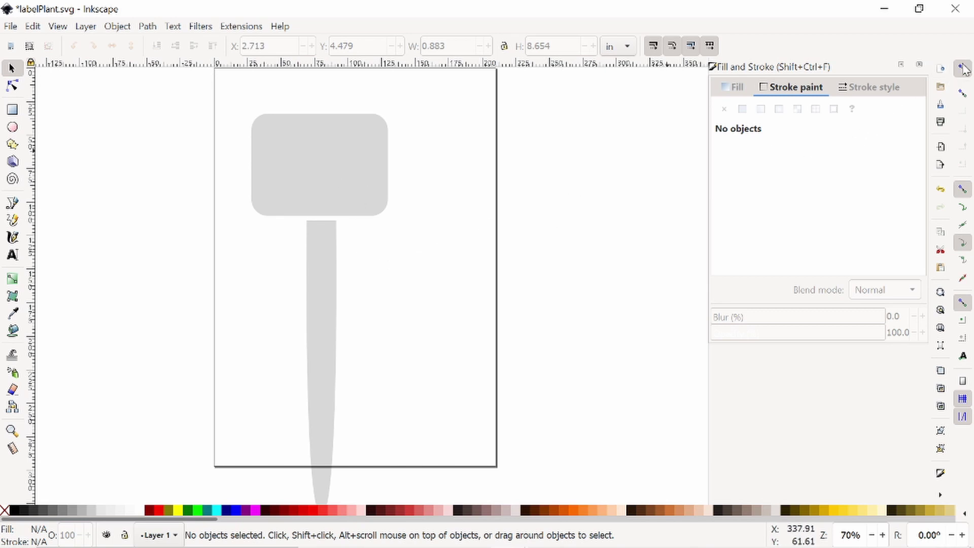
pyautogui.click(963, 96)
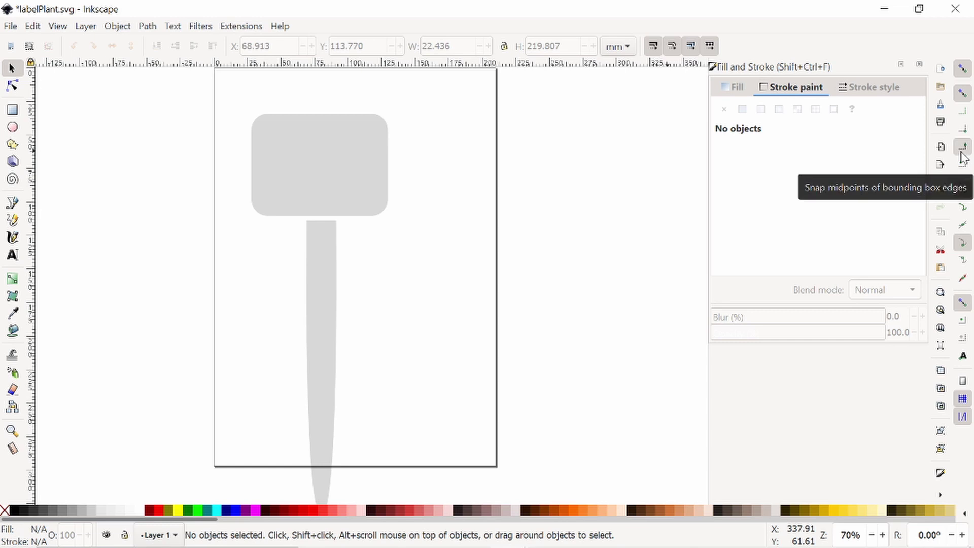
pyautogui.click(323, 228)
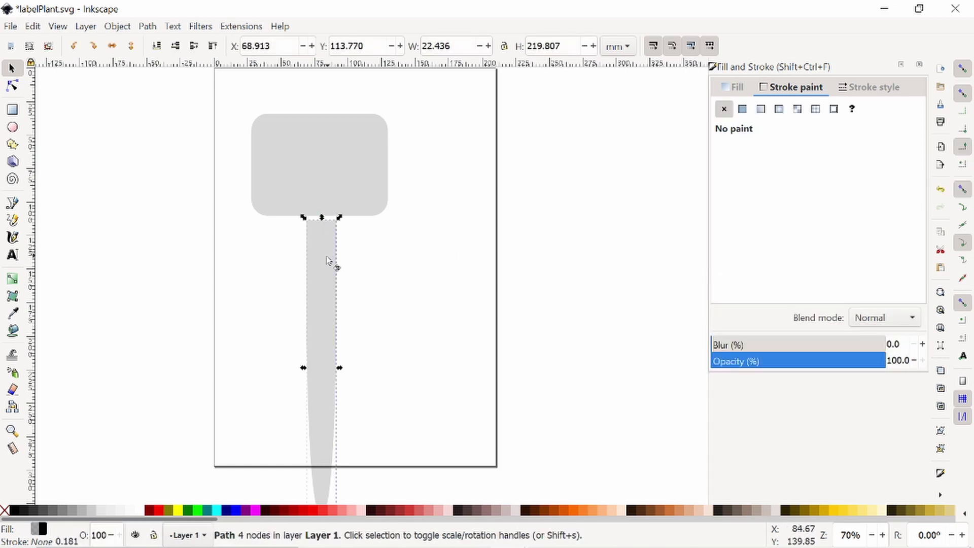
pyautogui.moveTo(333, 265); pyautogui.dragTo(321, 255)
pyautogui.click(463, 352)
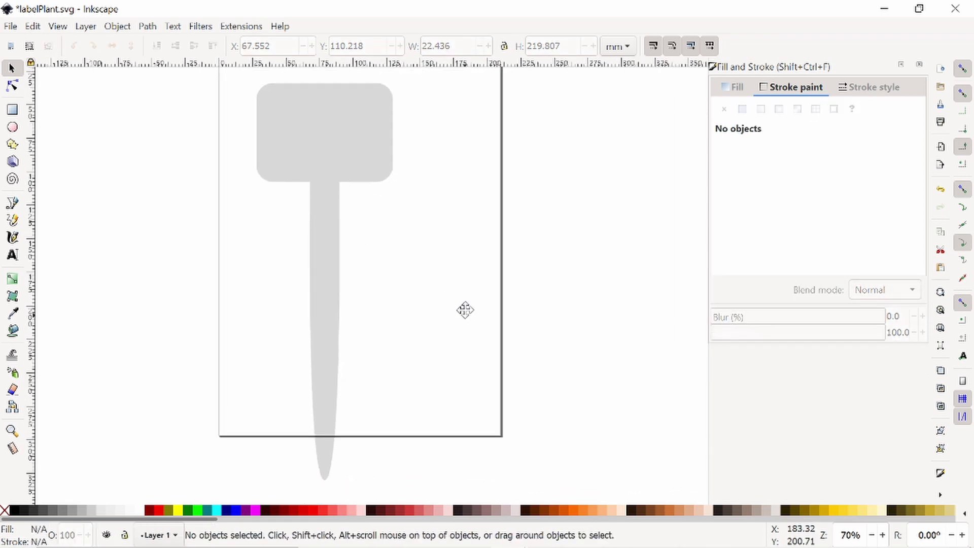
pyautogui.moveTo(463, 353); pyautogui.dragTo(466, 308)
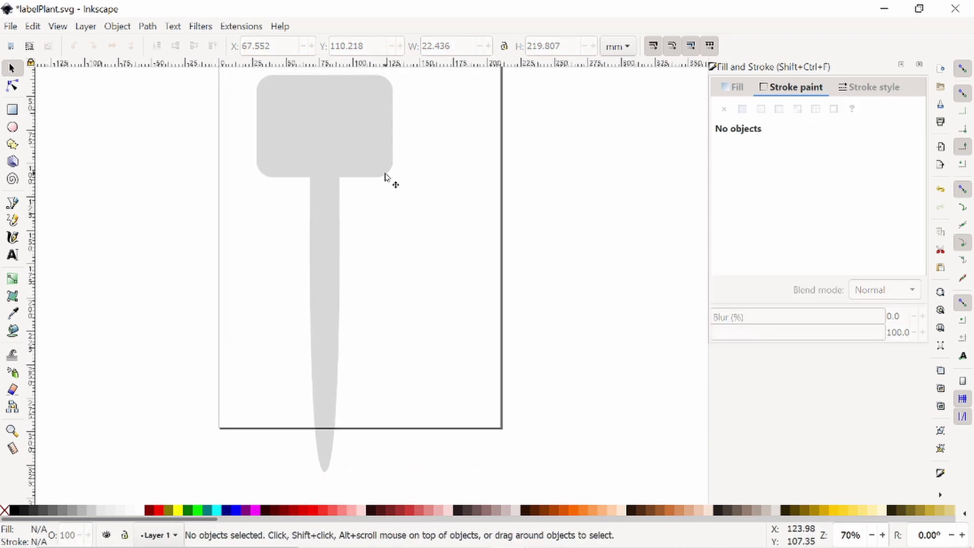
# - Union the spike with the label rectangle via Path > Union, then inspect the join in the Node tool
pyautogui.click(337, 269)
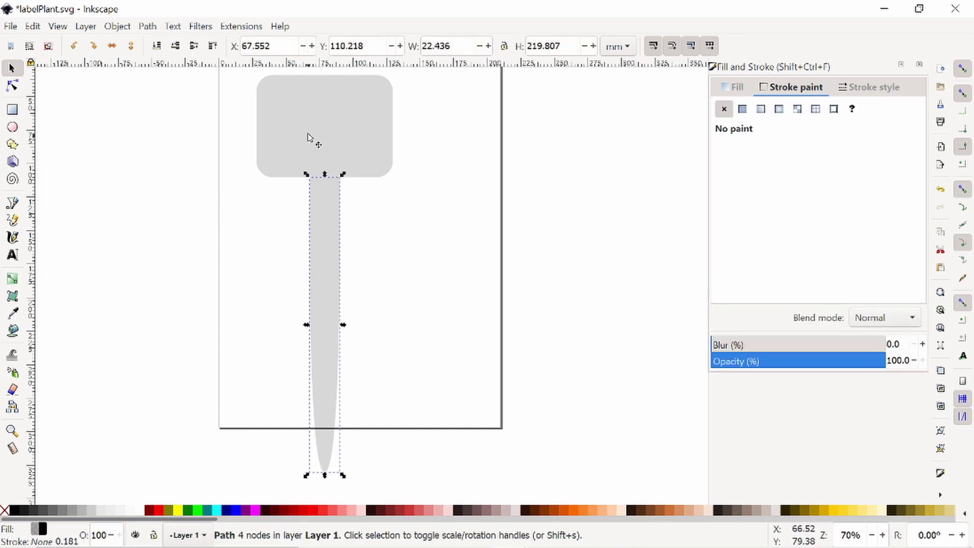
pyautogui.keyDown('shift'); pyautogui.click(329, 138); pyautogui.keyUp('shift')
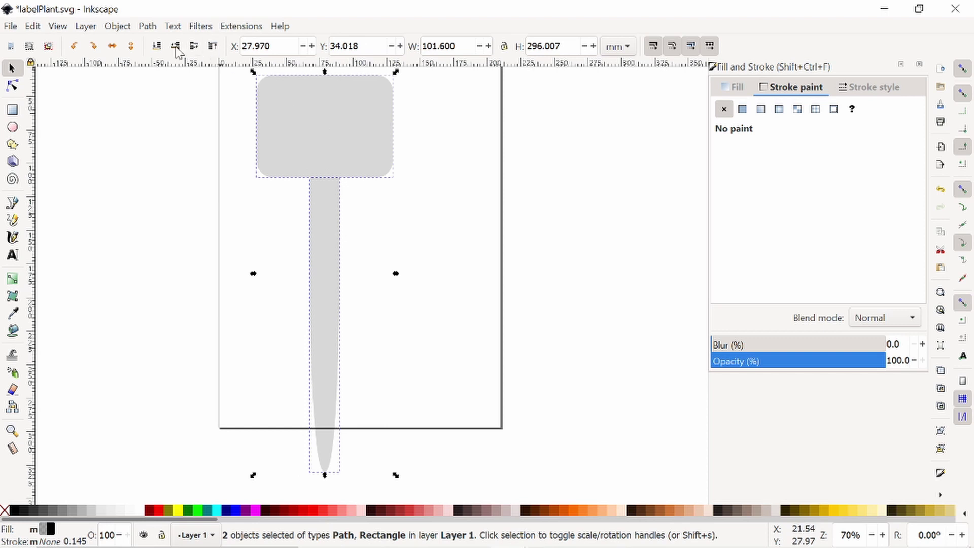
pyautogui.click(148, 26)
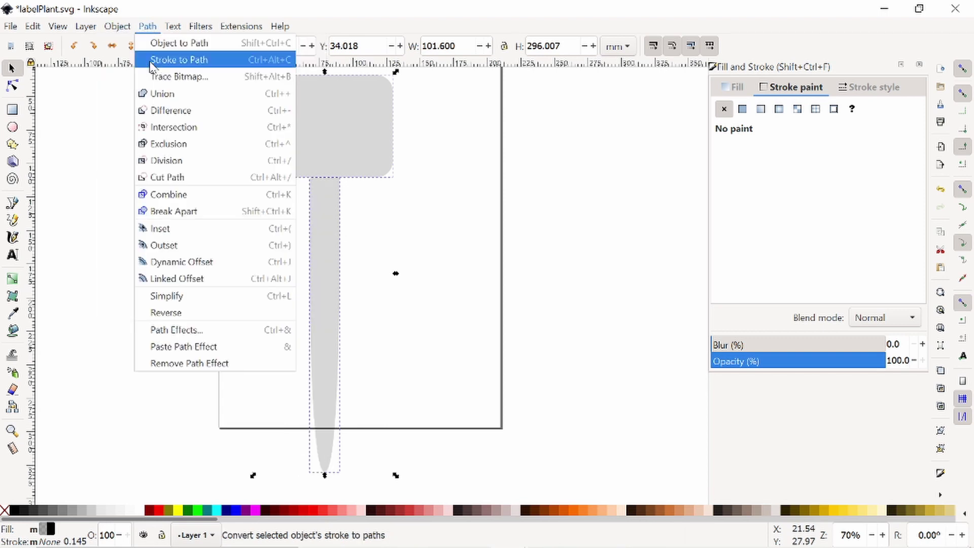
pyautogui.click(165, 93)
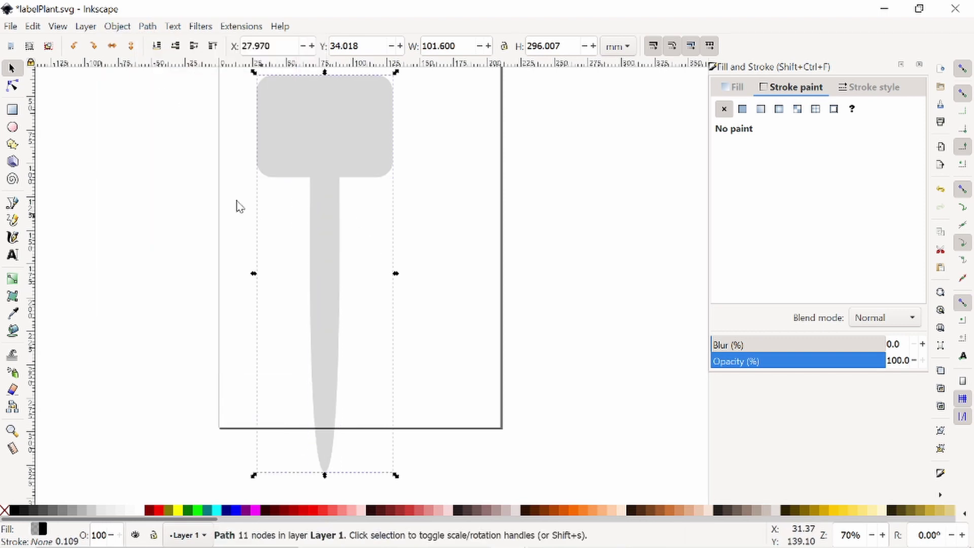
pyautogui.click(14, 87)
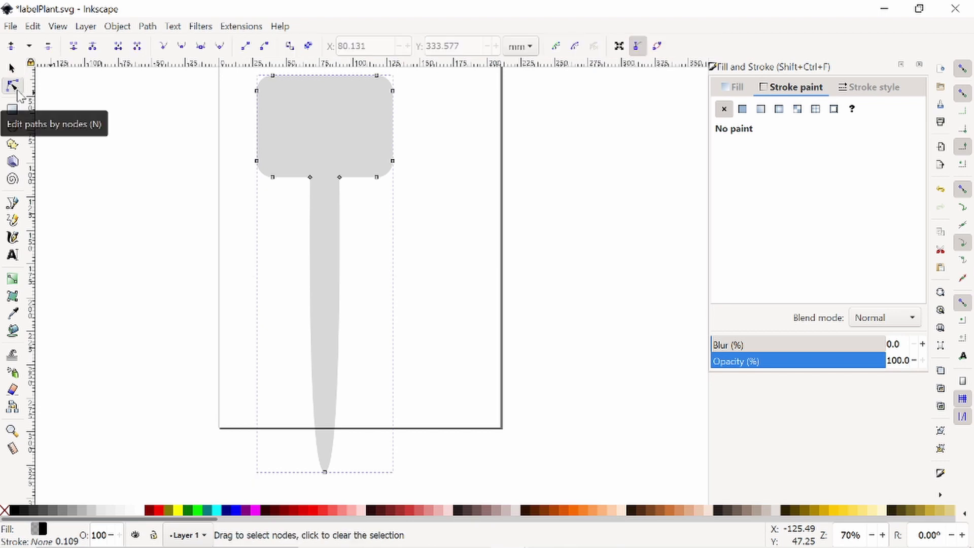
pyautogui.scroll(5, 317, 175)
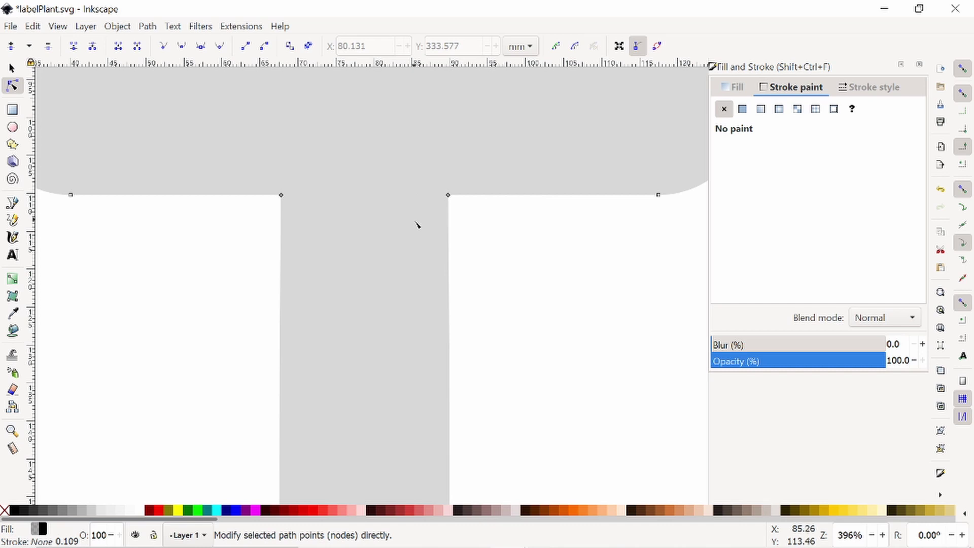
pyautogui.scroll(-6, 417, 225)
# - Draw a downward-pointing 3-corner triangle beside the page with the Star/Polygon tool
pyautogui.click(211, 217)
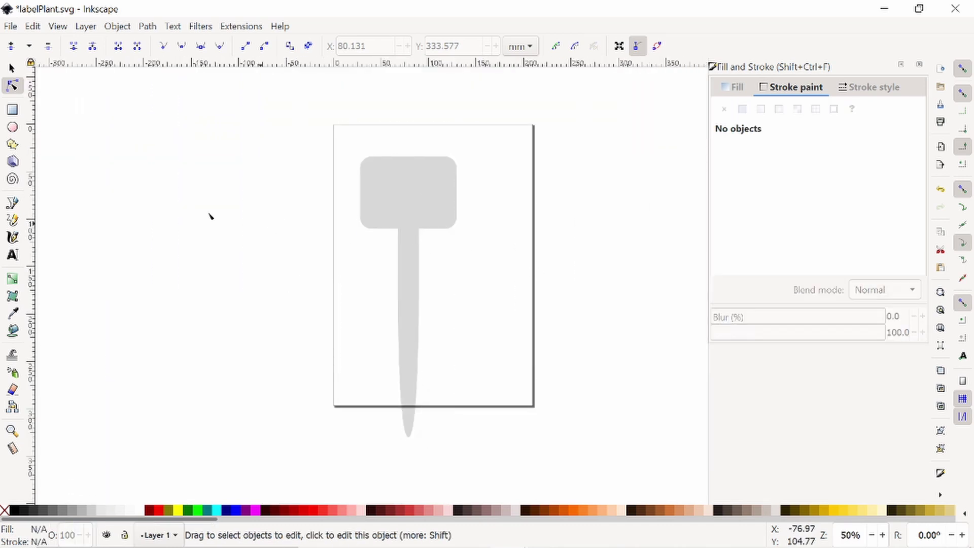
pyautogui.click(11, 68)
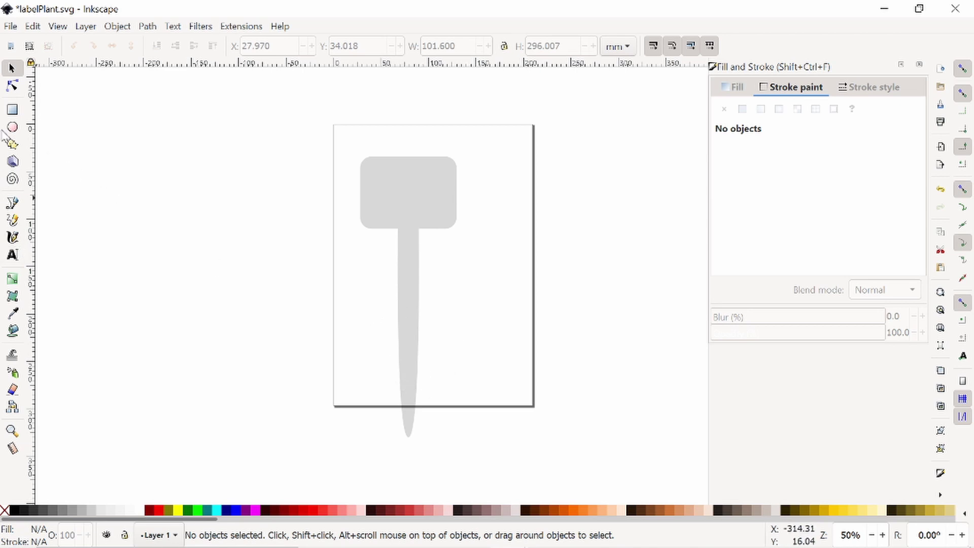
pyautogui.click(7, 145)
pyautogui.moveTo(213, 287)
pyautogui.mouseDown()
pyautogui.moveTo(246, 320)
pyautogui.moveTo(213, 337)
pyautogui.moveTo(213, 327)
pyautogui.mouseUp()
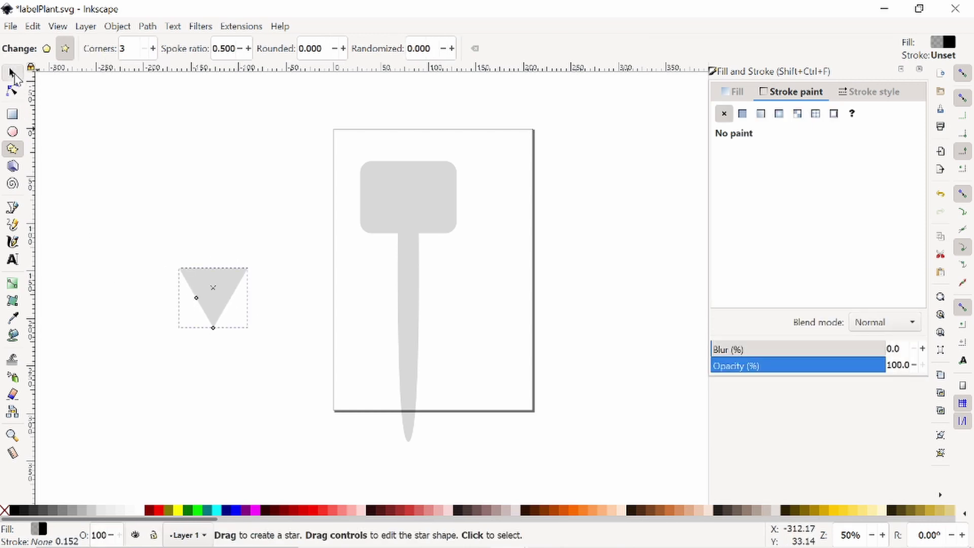
# - Move the 72.595 × 62.869 mm triangle onto the lower part of the stake
pyautogui.click(11, 73)
pyautogui.moveTo(226, 294); pyautogui.dragTo(428, 363)
pyautogui.click(507, 394)
pyautogui.keyDown('ctrl'); pyautogui.scroll(2, 415, 324); pyautogui.keyUp('ctrl')
pyautogui.click(561, 394)
pyautogui.keyDown('ctrl'); pyautogui.scroll(-2, 562, 393); pyautogui.keyUp('ctrl')
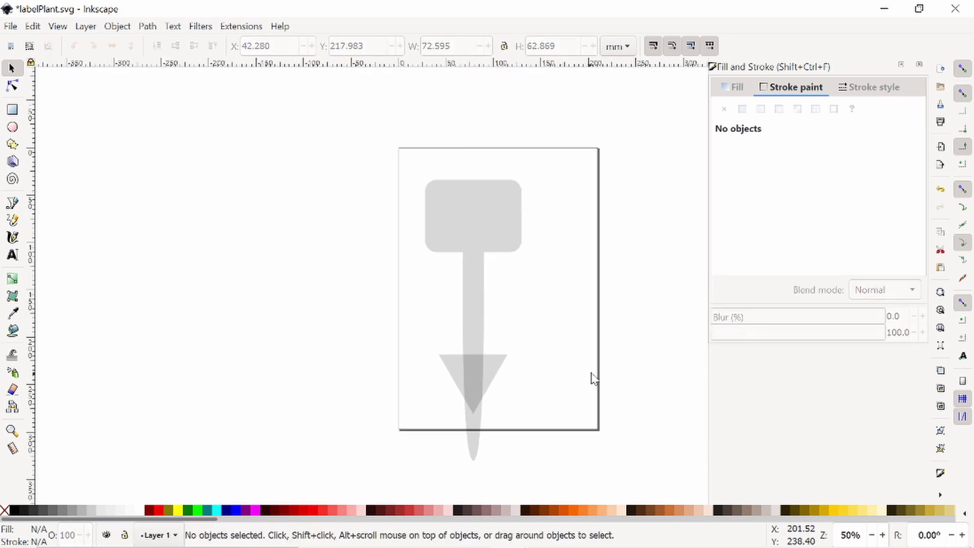
# - Move the triangle up onto the stake's stem
pyautogui.click(505, 361)
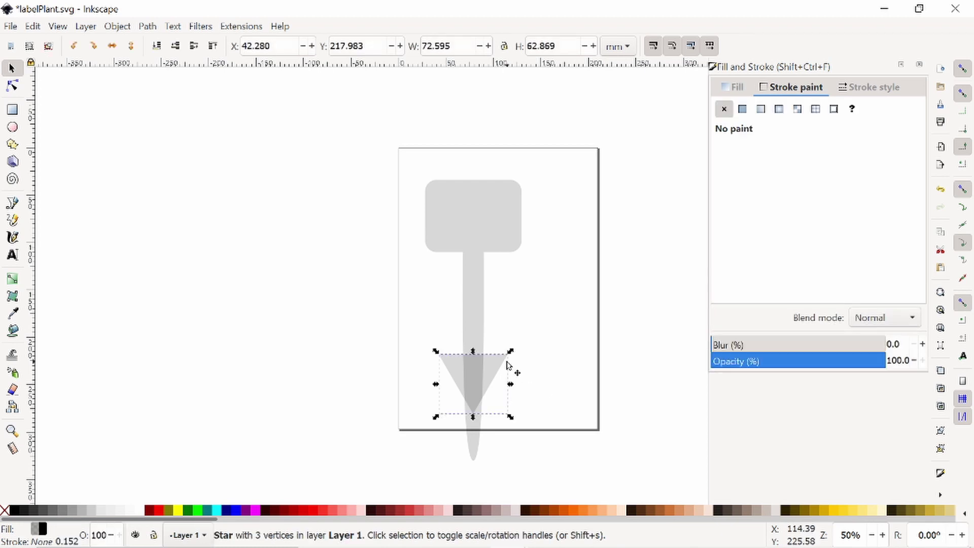
pyautogui.keyDown('shift'); pyautogui.click(471, 285); pyautogui.keyUp('shift')
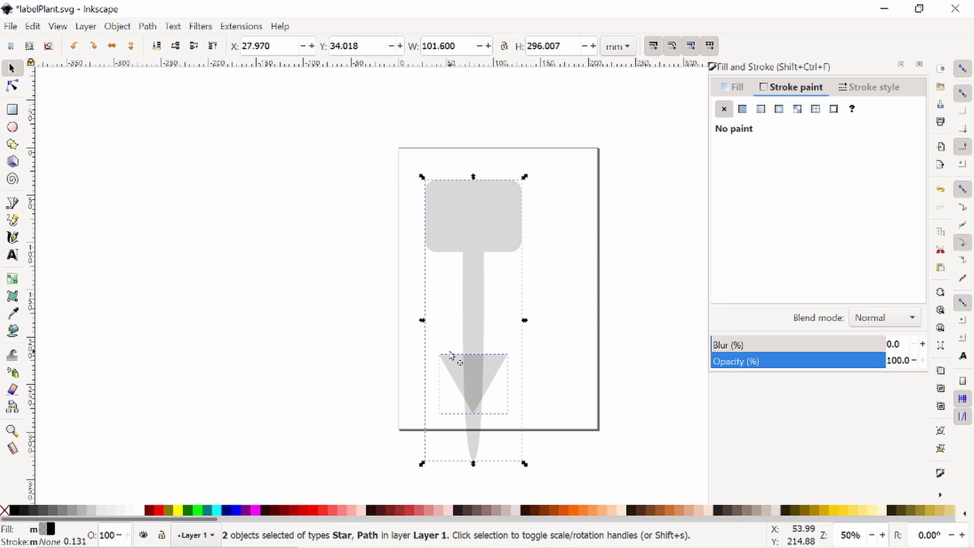
pyautogui.click(351, 364)
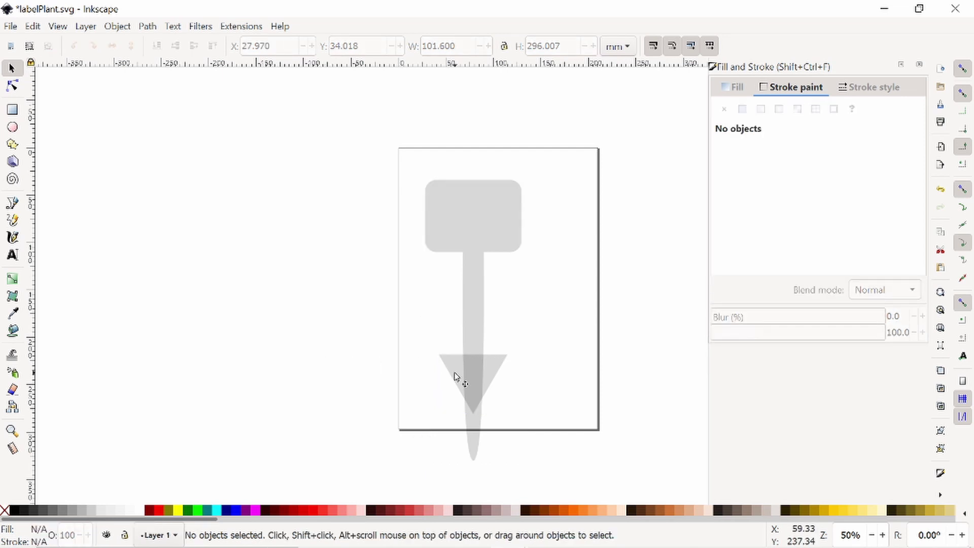
pyautogui.moveTo(447, 367); pyautogui.dragTo(449, 312)
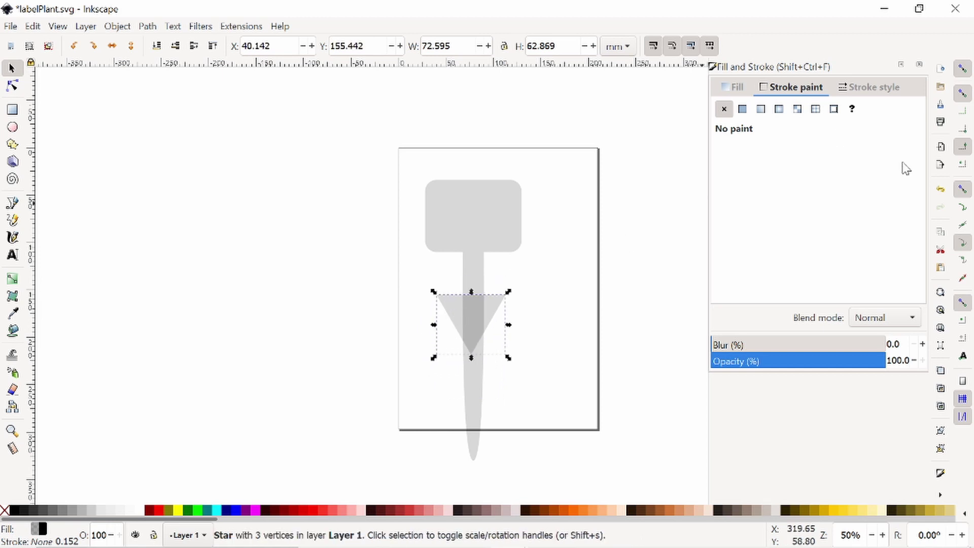
# - Turn on bounding-box centre snapping, snap the triangle to the stem's centre, and lower it to Y 225.422 mm
pyautogui.click(961, 165)
pyautogui.moveTo(497, 305)
pyautogui.mouseDown()
pyautogui.moveTo(517, 314)
pyautogui.moveTo(502, 301)
pyautogui.mouseUp()
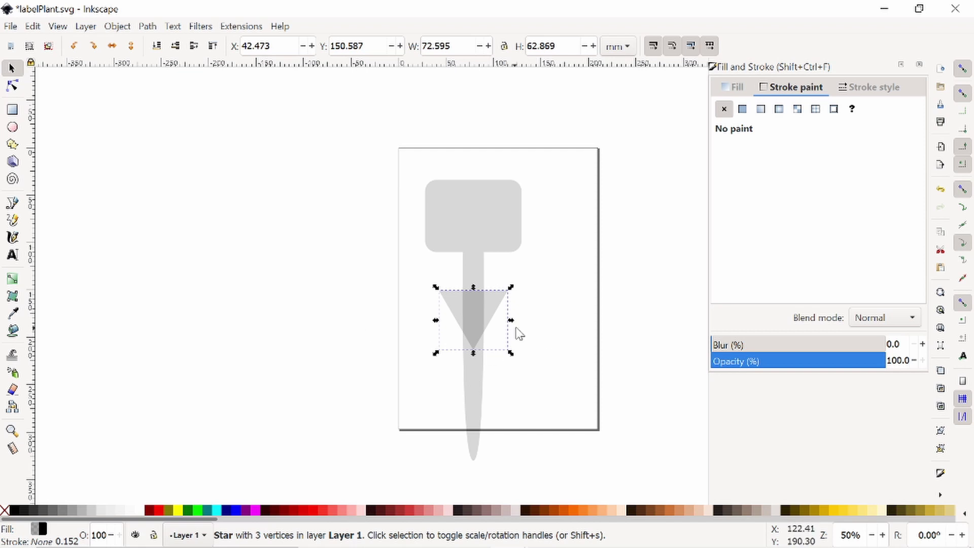
pyautogui.moveTo(494, 317); pyautogui.dragTo(500, 390)
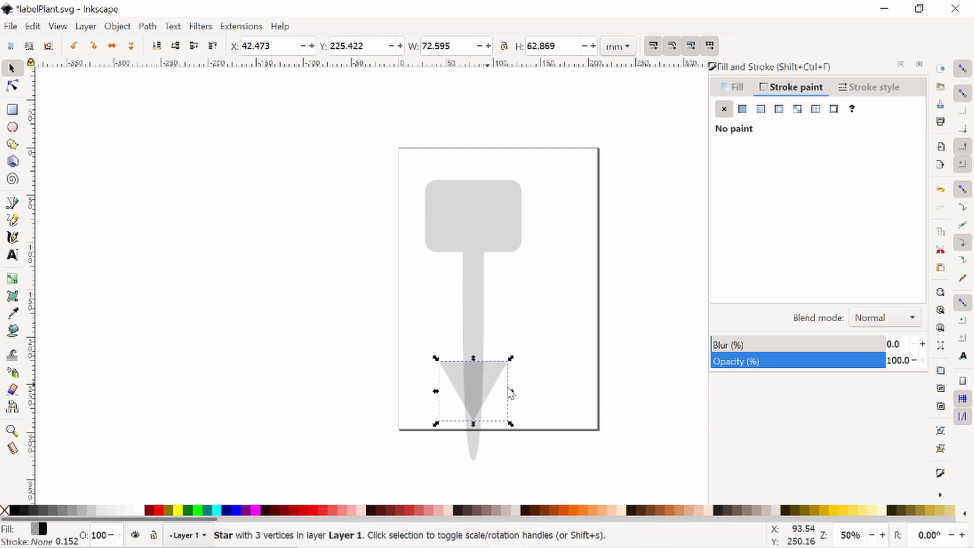
pyautogui.click(561, 361)
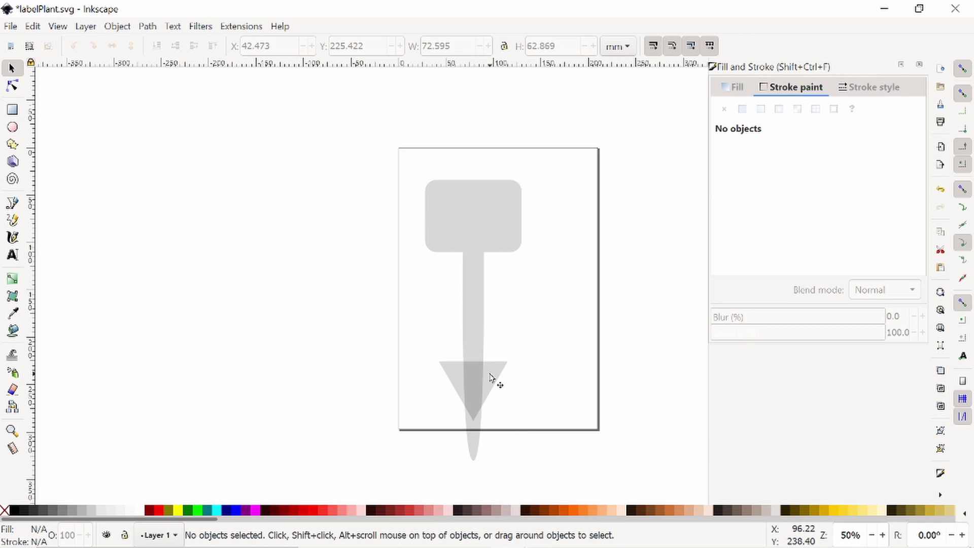
# - Bring up Object > Align and Distribute and move the triangle aside to the left of the page
pyautogui.click(453, 213)
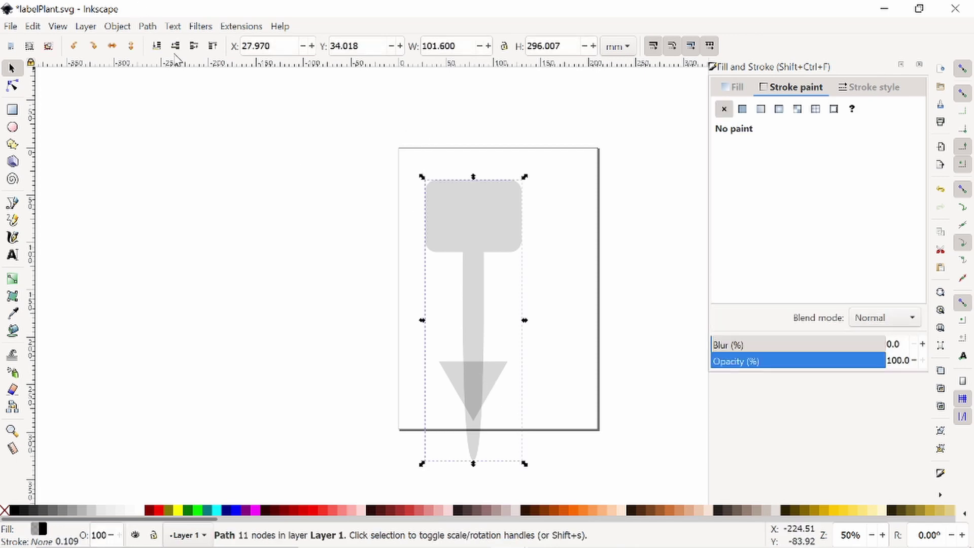
pyautogui.click(118, 26)
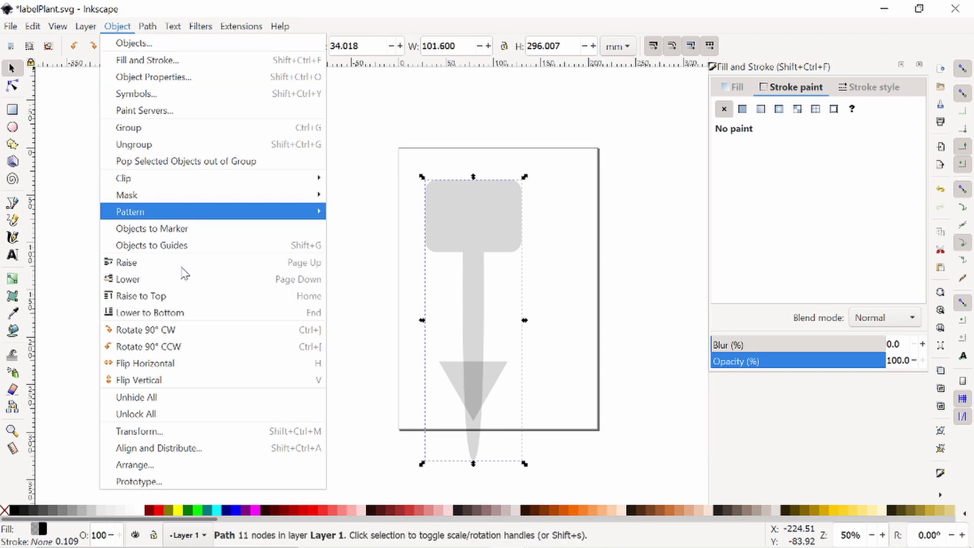
pyautogui.click(202, 448)
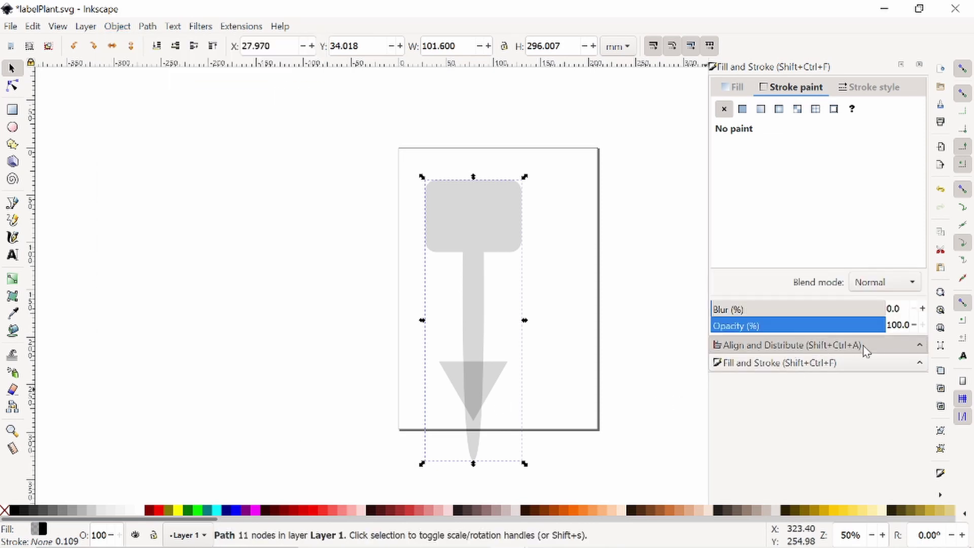
pyautogui.click(909, 346)
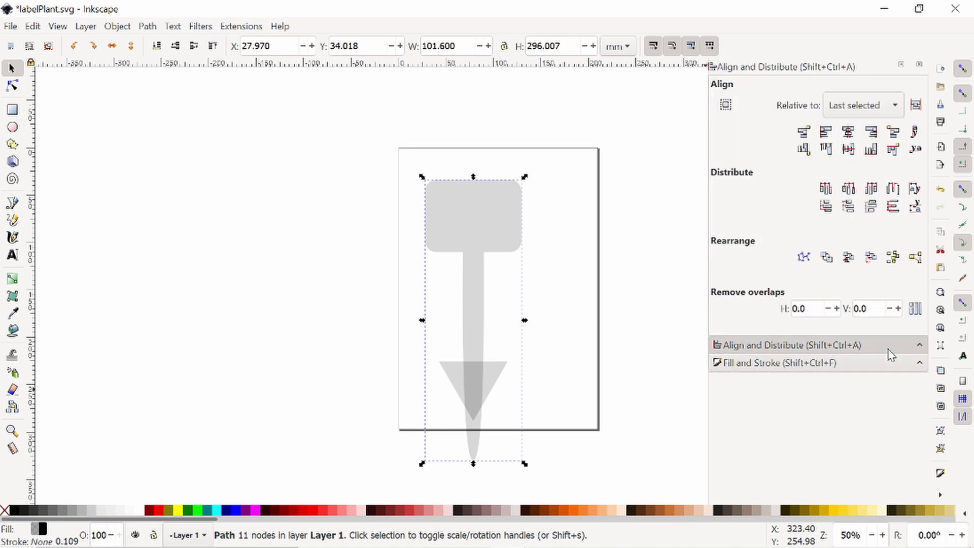
pyautogui.click(590, 335)
pyautogui.moveTo(496, 381); pyautogui.dragTo(310, 296)
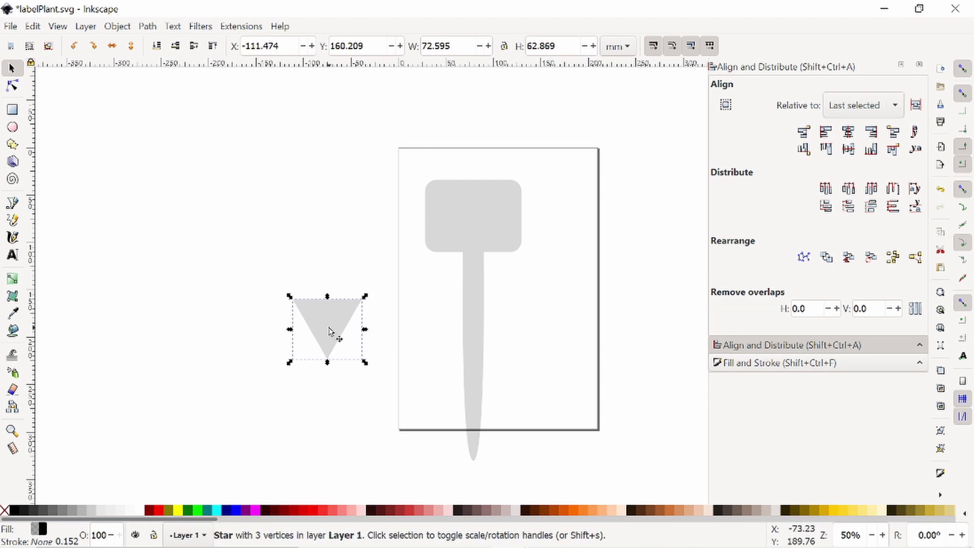
# - Centre the triangle on the stake's vertical axis relative to Last selected, then lower it to Y 217.939 mm
pyautogui.keyDown('shift'); pyautogui.click(497, 216); pyautogui.keyUp('shift')
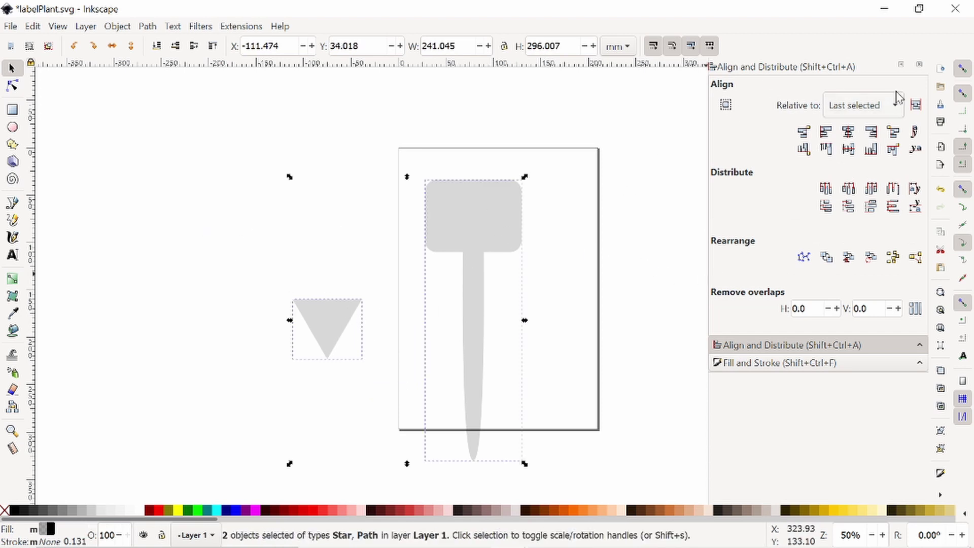
pyautogui.click(895, 112)
pyautogui.click(867, 115)
pyautogui.click(848, 133)
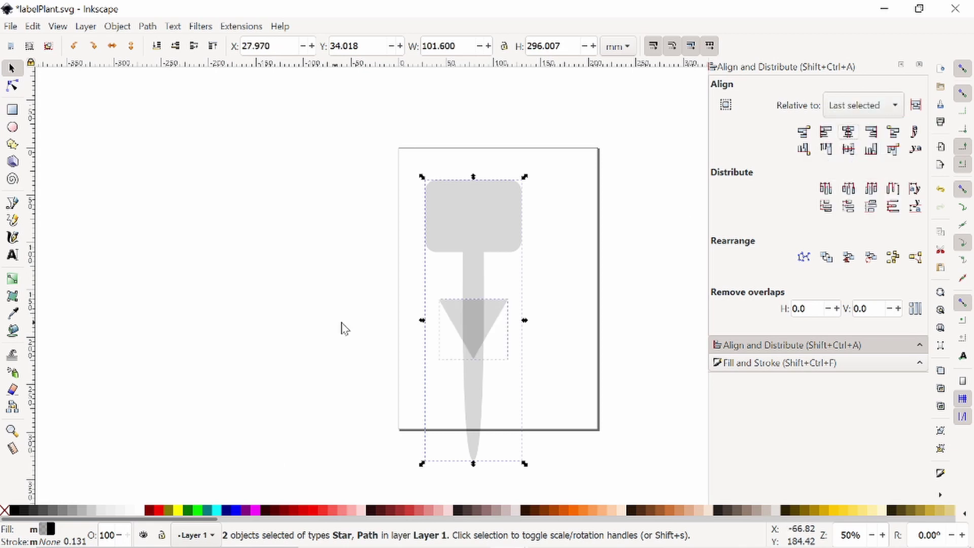
pyautogui.click(624, 221)
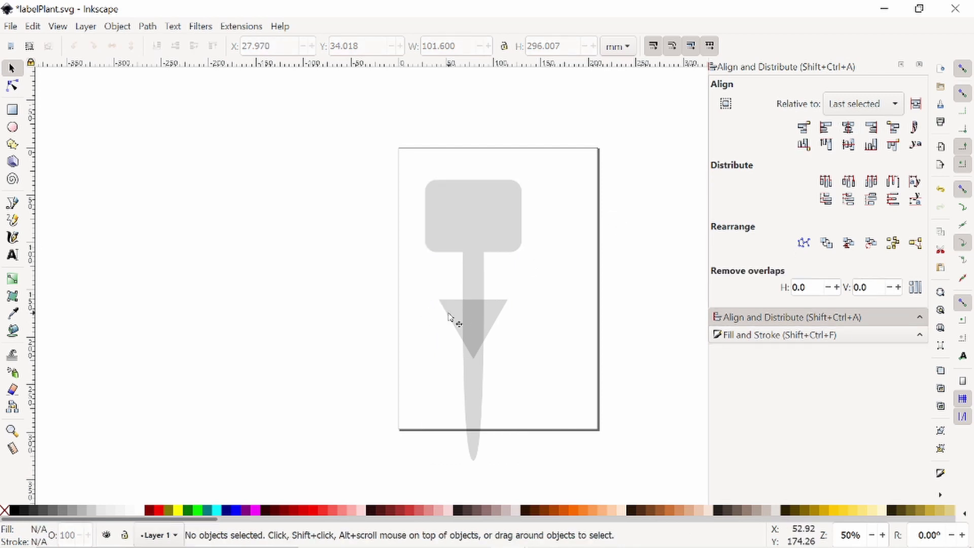
pyautogui.moveTo(449, 318); pyautogui.dragTo(450, 374)
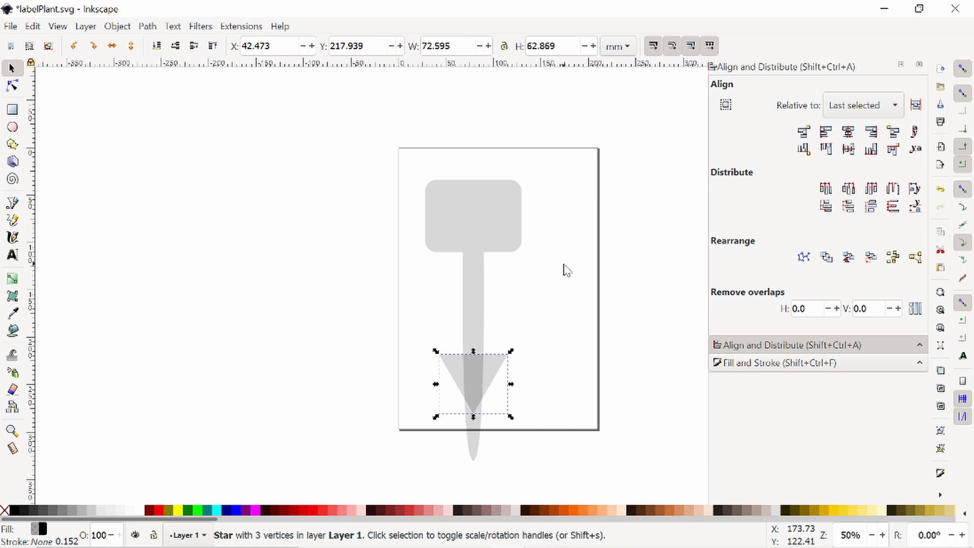
pyautogui.click(566, 272)
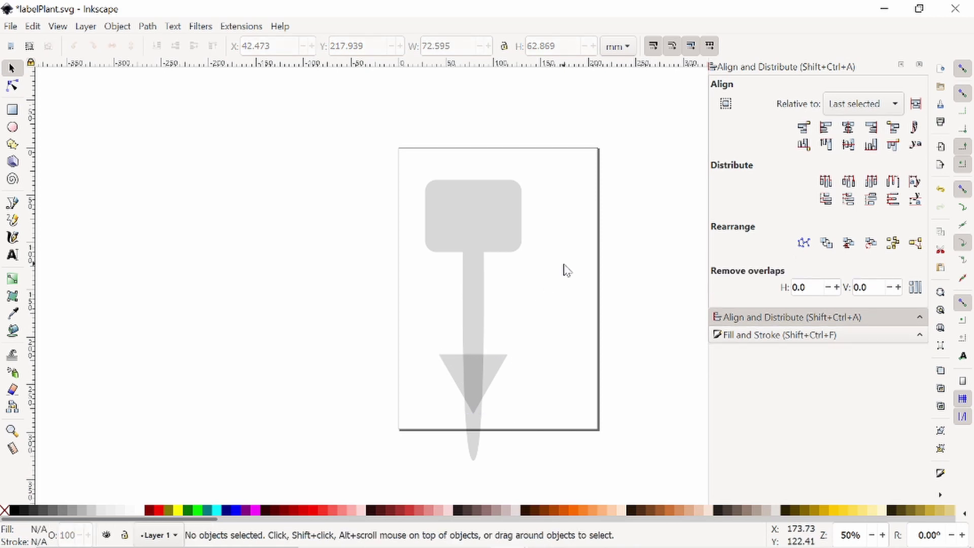
# - Union the triangle with the stake into a single 19-node arrowhead path
pyautogui.click(501, 369)
pyautogui.keyDown('shift'); pyautogui.click(482, 219); pyautogui.keyUp('shift')
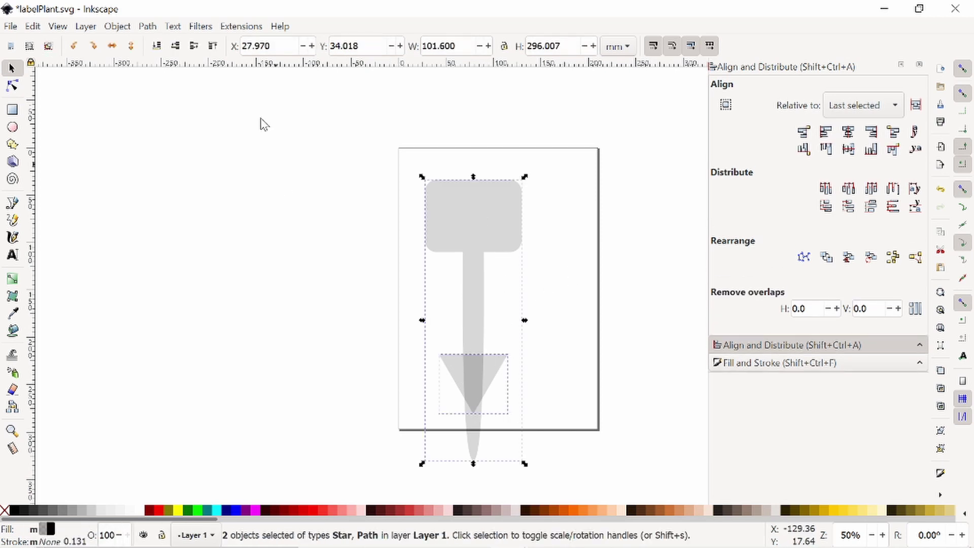
pyautogui.click(148, 27)
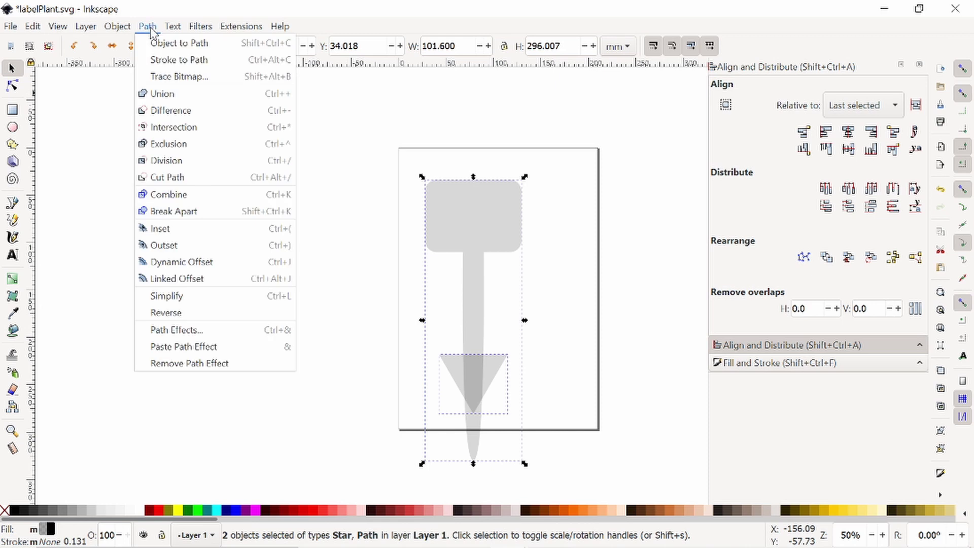
pyautogui.click(163, 97)
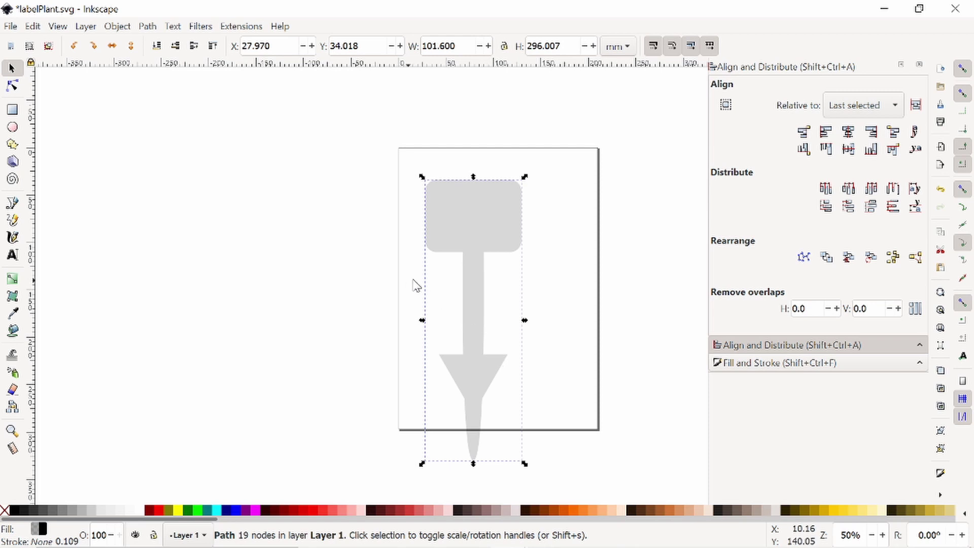
# - Add the bold 30 pt word 'Tree' over the label head and move it toward the centre
pyautogui.click(14, 253)
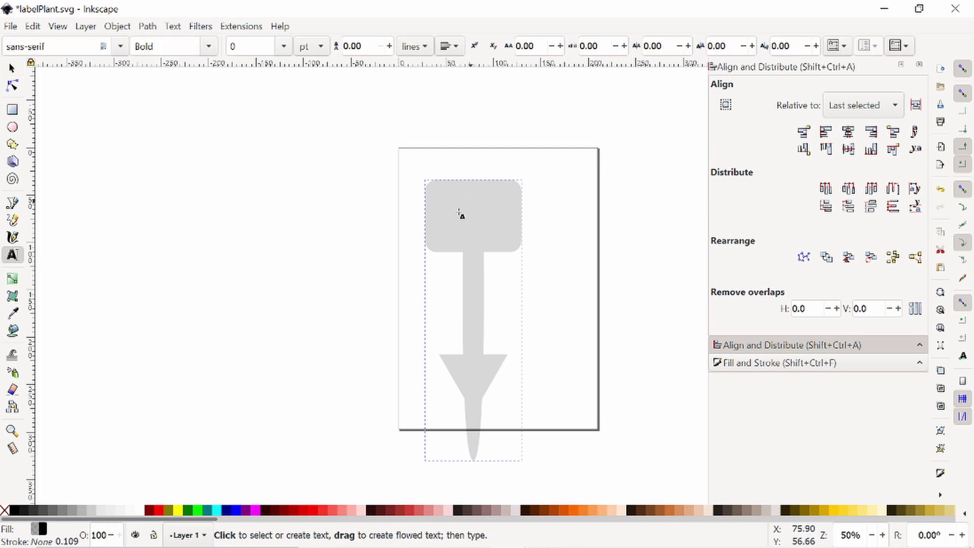
pyautogui.moveTo(441, 199); pyautogui.dragTo(505, 232)
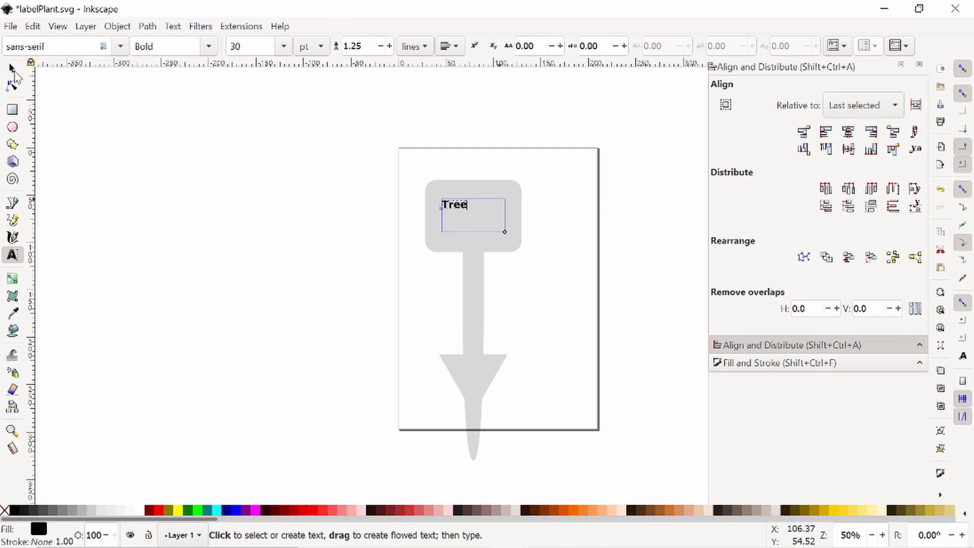
pyautogui.click(12, 70)
pyautogui.moveTo(459, 209); pyautogui.dragTo(492, 226)
pyautogui.click(557, 215)
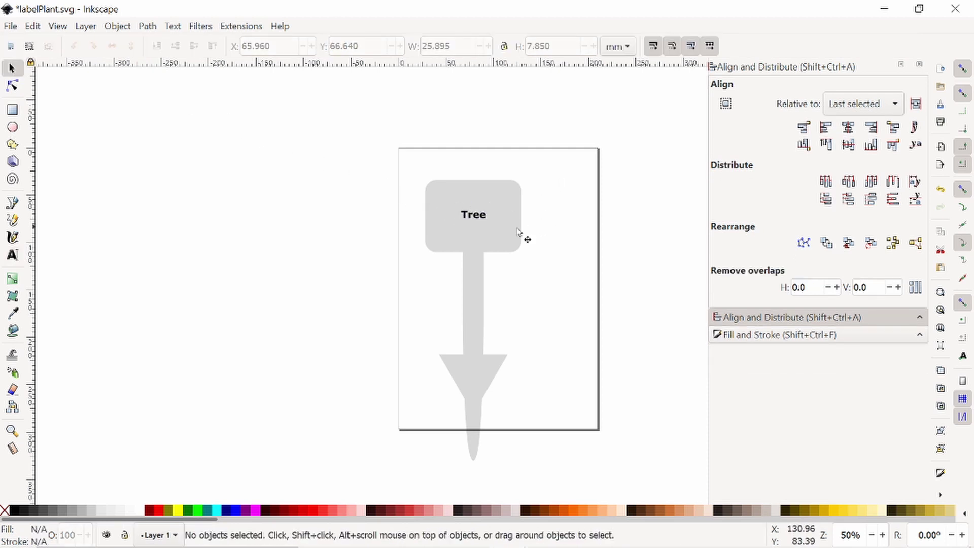
# - Select the Tree text with the label shape, then select the combined stake shape
pyautogui.click(467, 218)
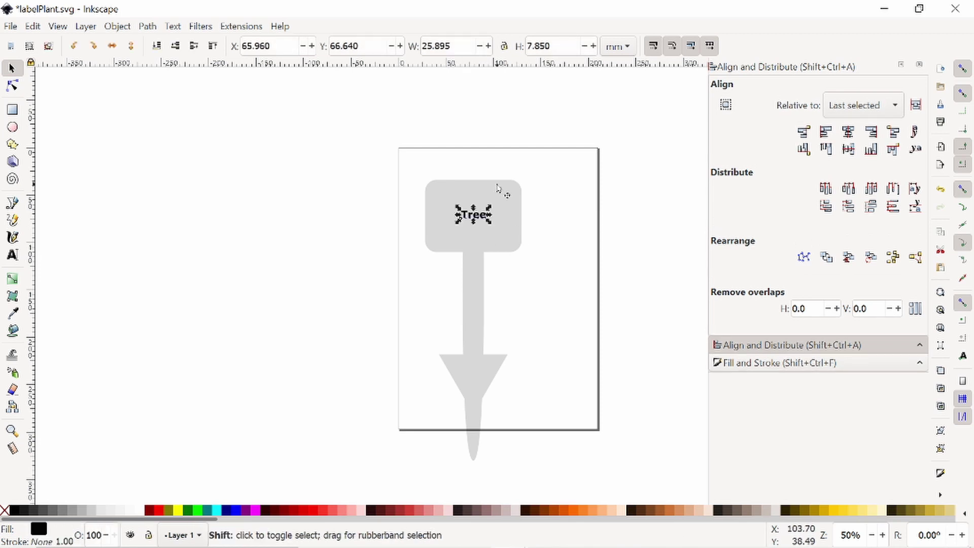
pyautogui.keyDown('shift'); pyautogui.click(501, 193); pyautogui.keyUp('shift')
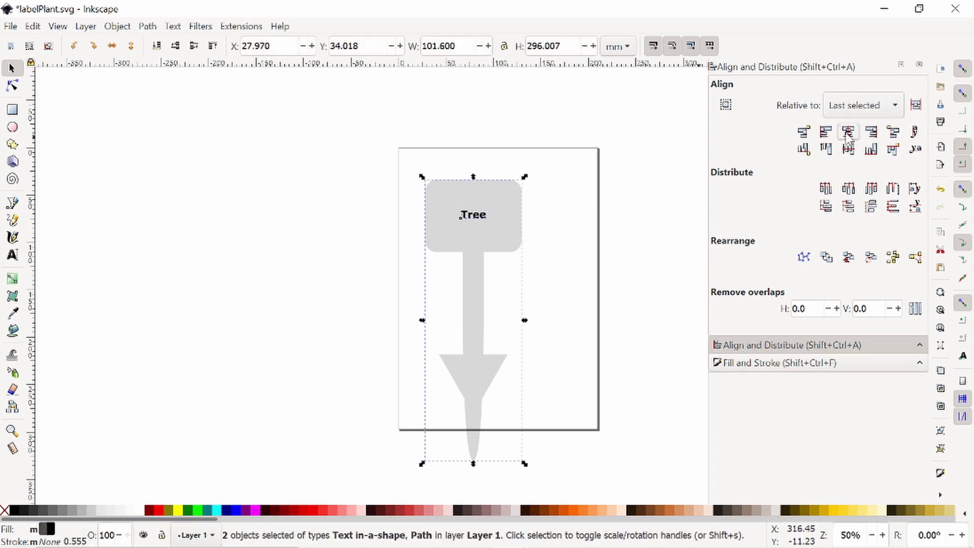
pyautogui.click(593, 226)
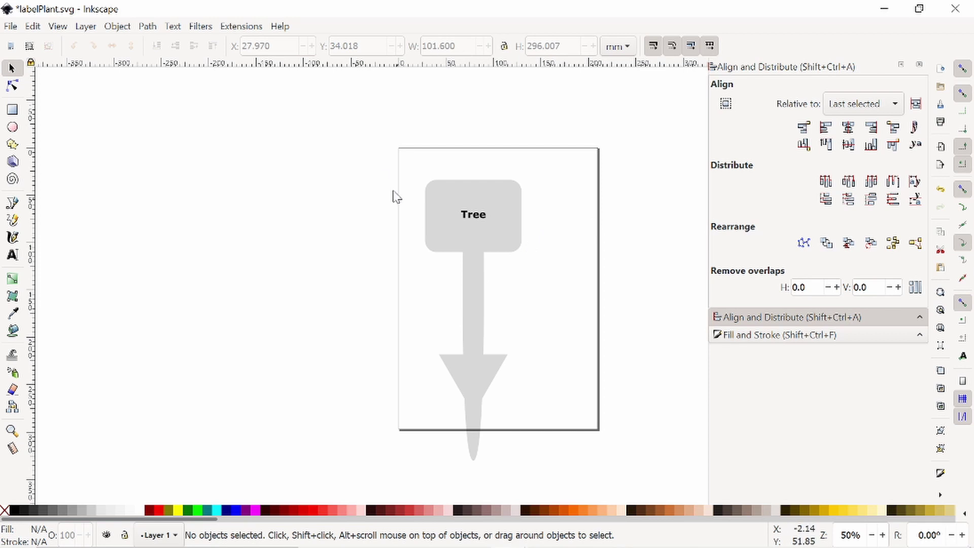
pyautogui.click(485, 237)
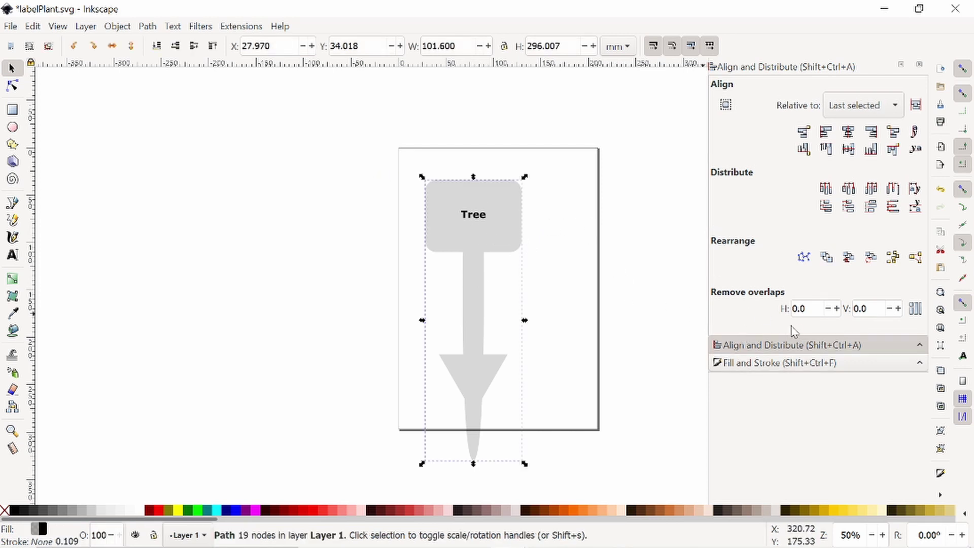
# - Give the stake shape a flat blue (0000ffff) stroke and set its fill to no paint
pyautogui.click(794, 364)
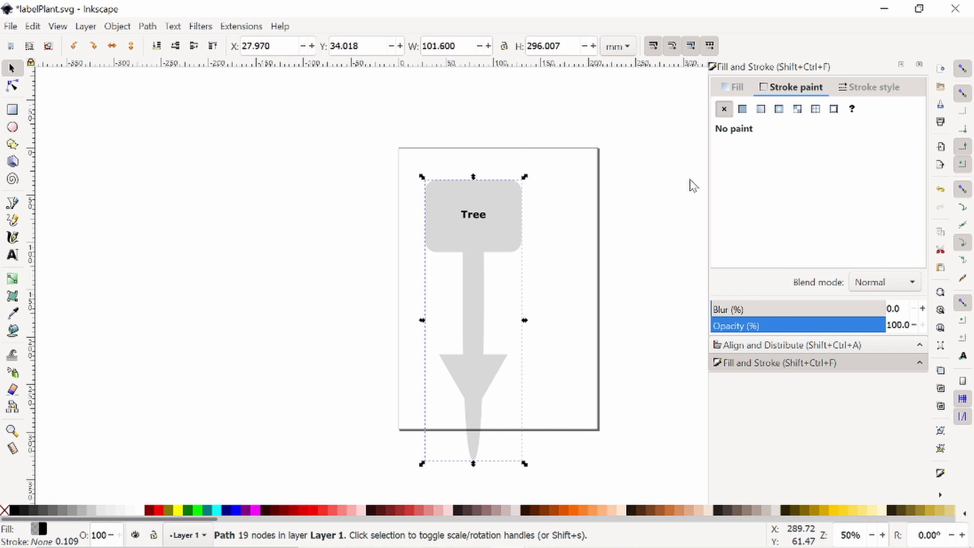
pyautogui.click(743, 108)
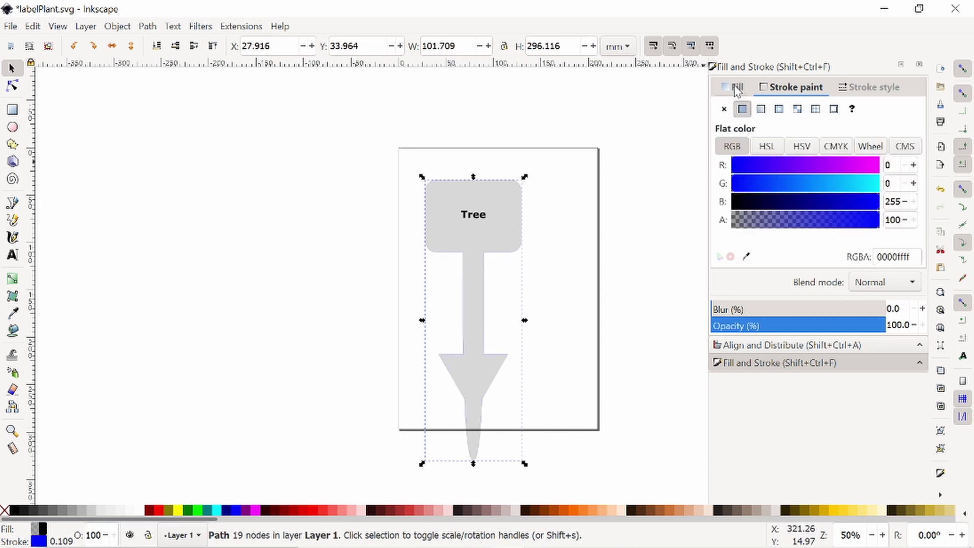
pyautogui.click(734, 87)
pyautogui.click(725, 110)
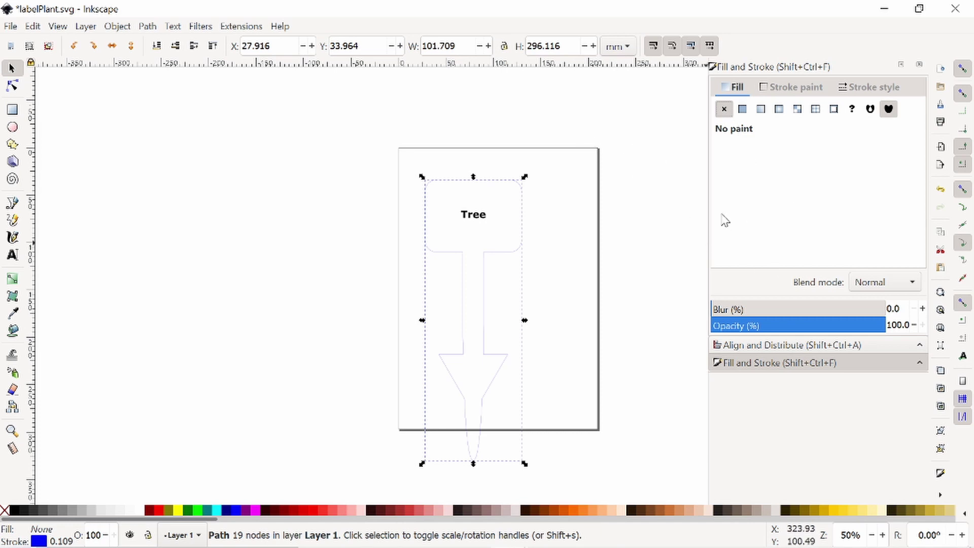
# - Convert the Tree text to paths with Path > Object to Path, then select the whole label drawing
pyautogui.click(485, 223)
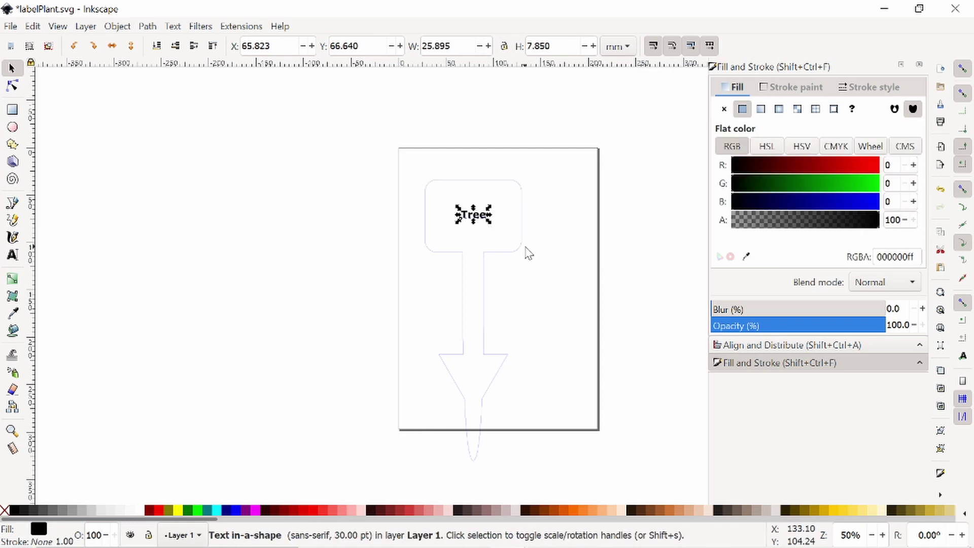
pyautogui.click(147, 27)
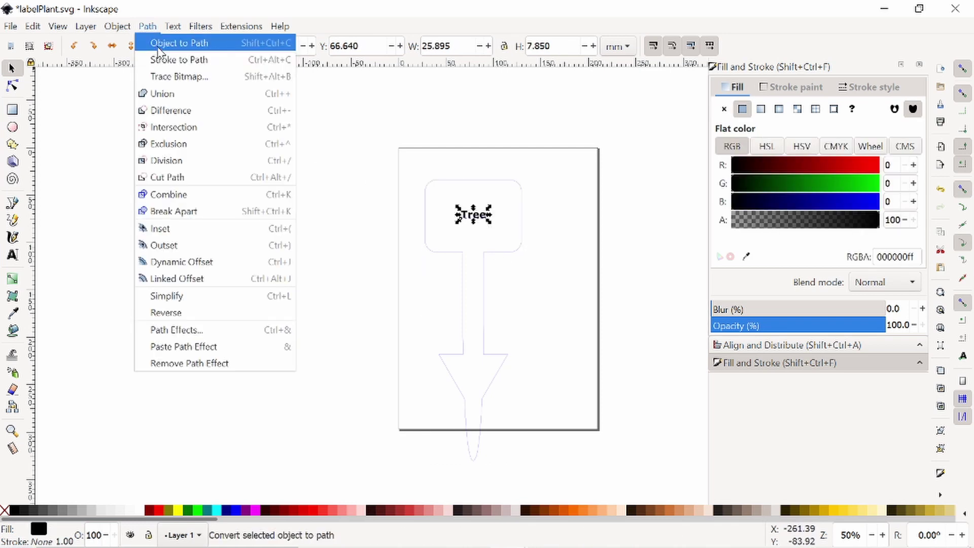
pyautogui.click(157, 48)
pyautogui.click(457, 321)
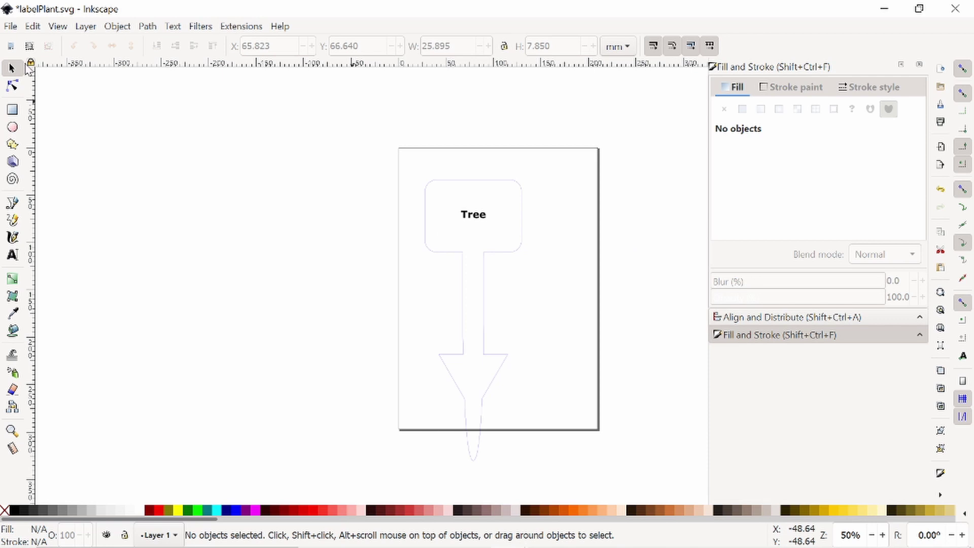
pyautogui.moveTo(372, 149)
pyautogui.mouseDown()
pyautogui.moveTo(558, 358)
pyautogui.moveTo(607, 482)
pyautogui.mouseUp()
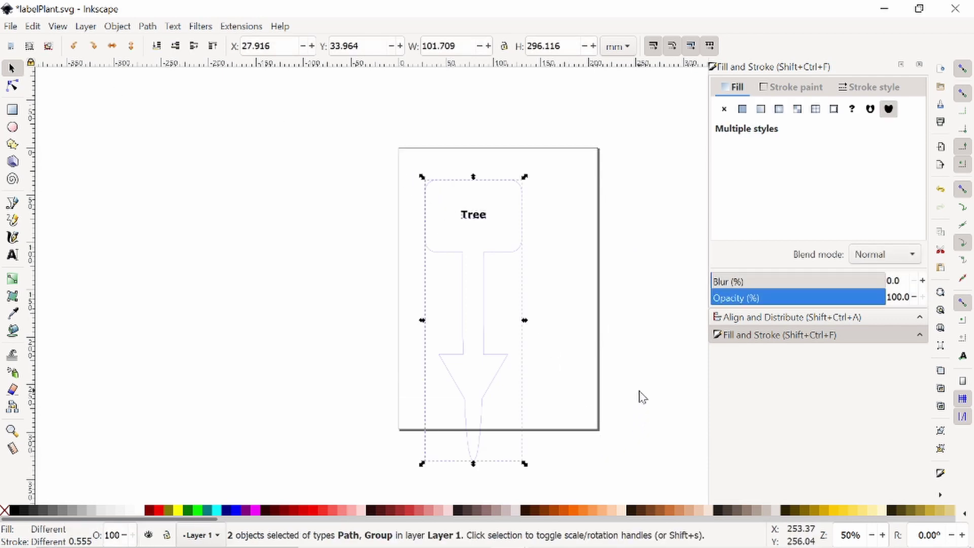